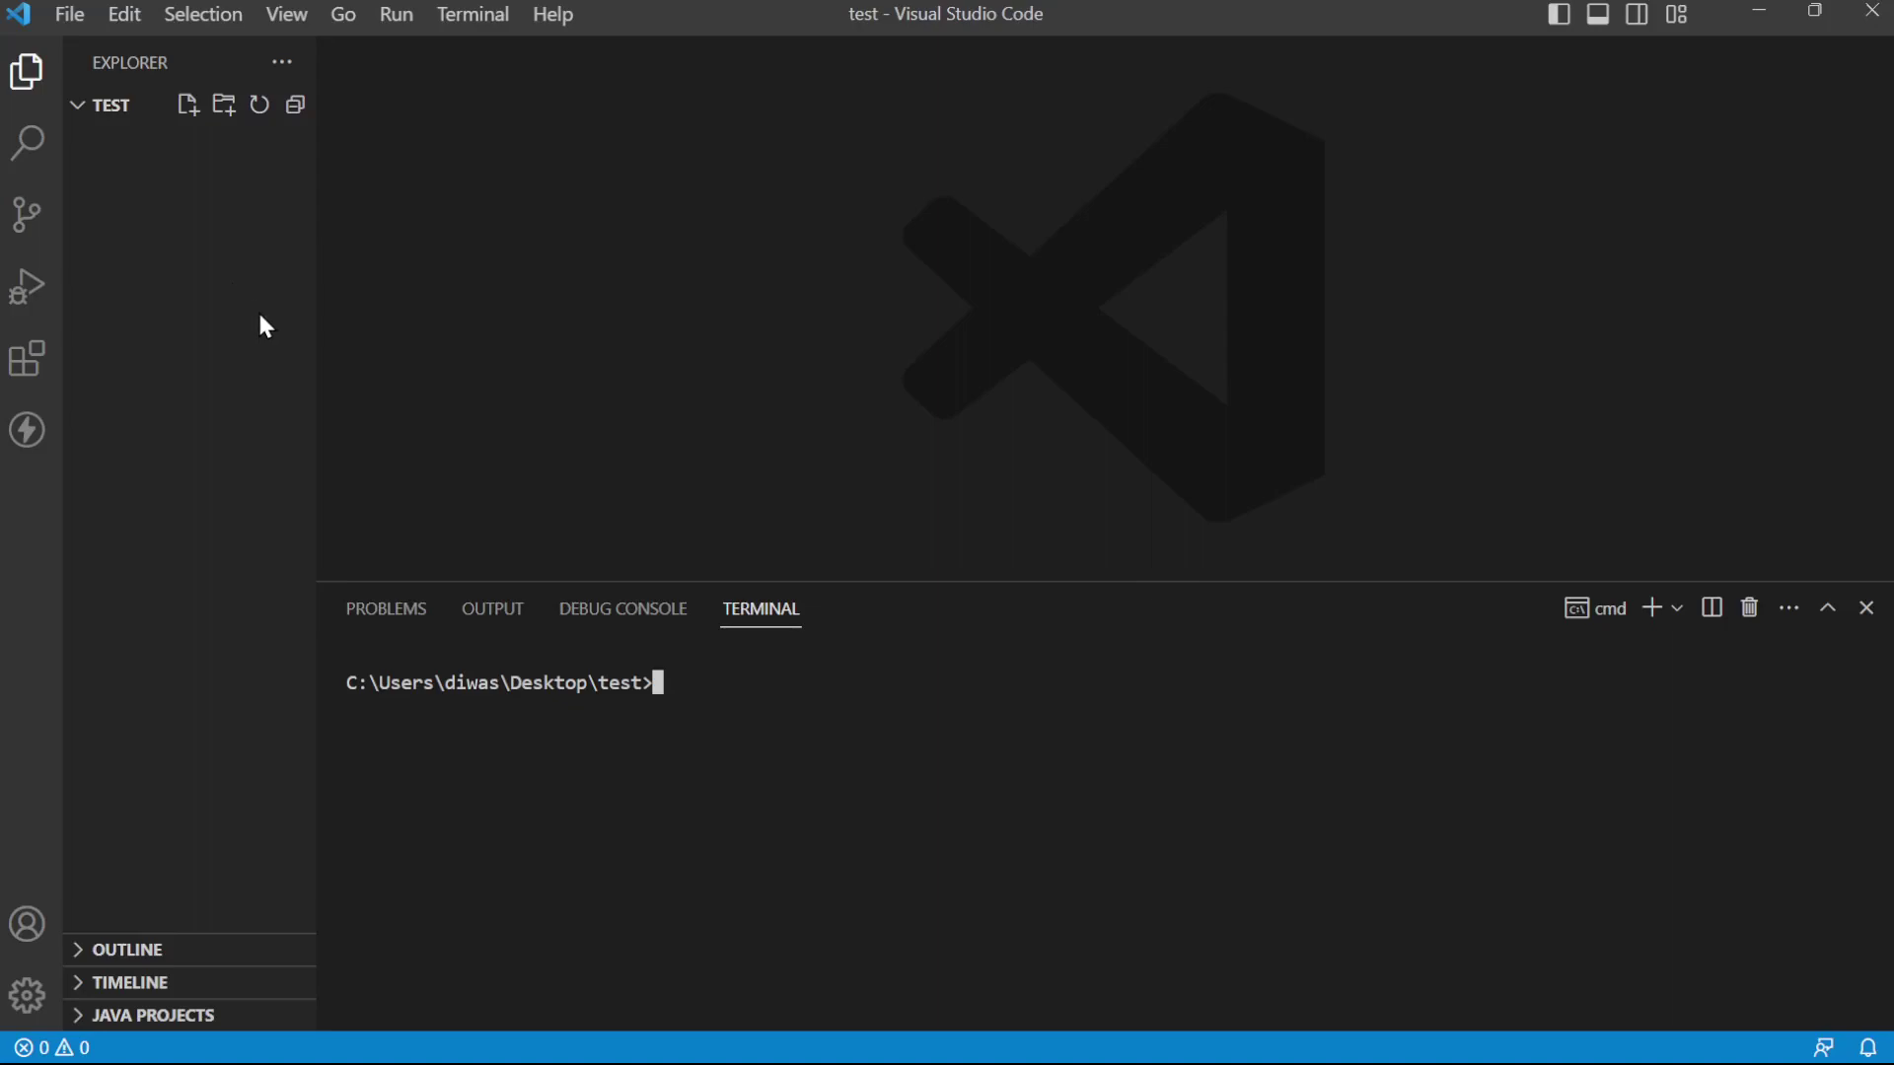
Create a new file named App.java in the test folder from the Explorer.
left_click(184, 126)
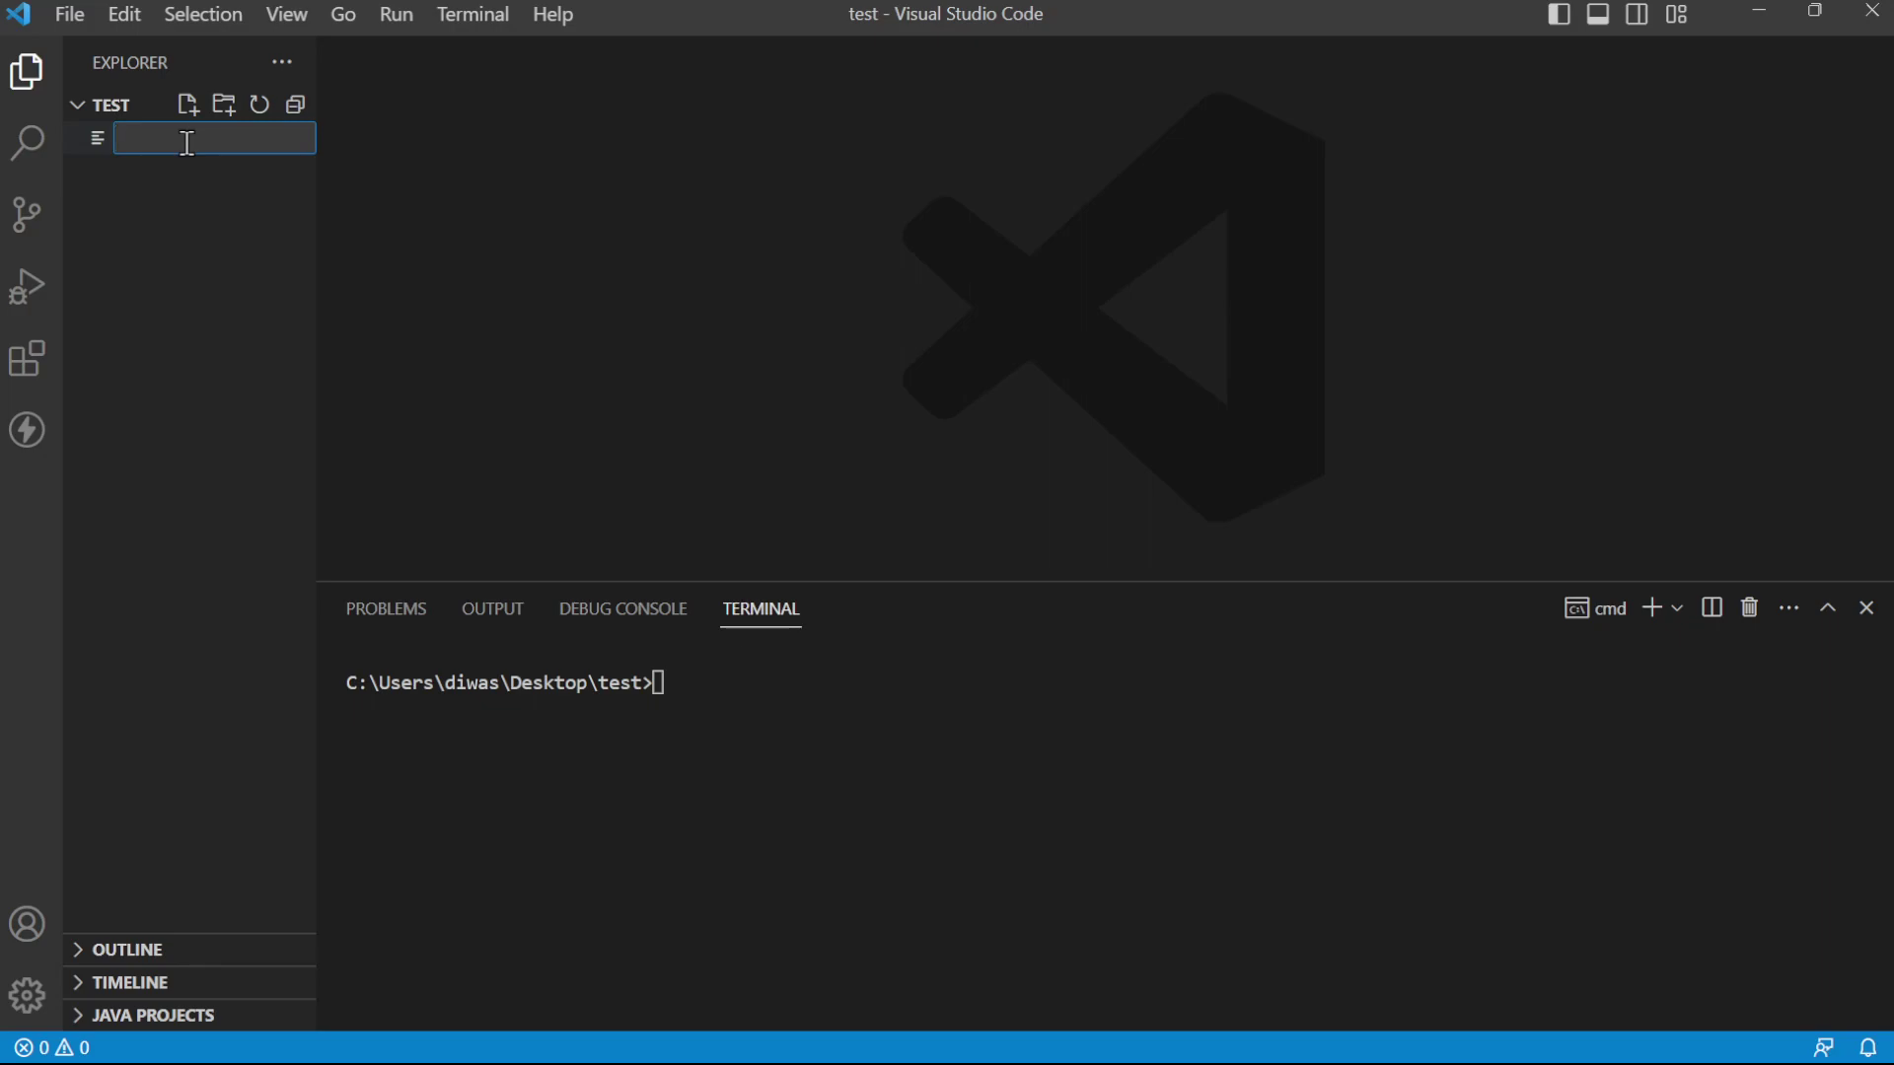
type("App.java")
key("Return")
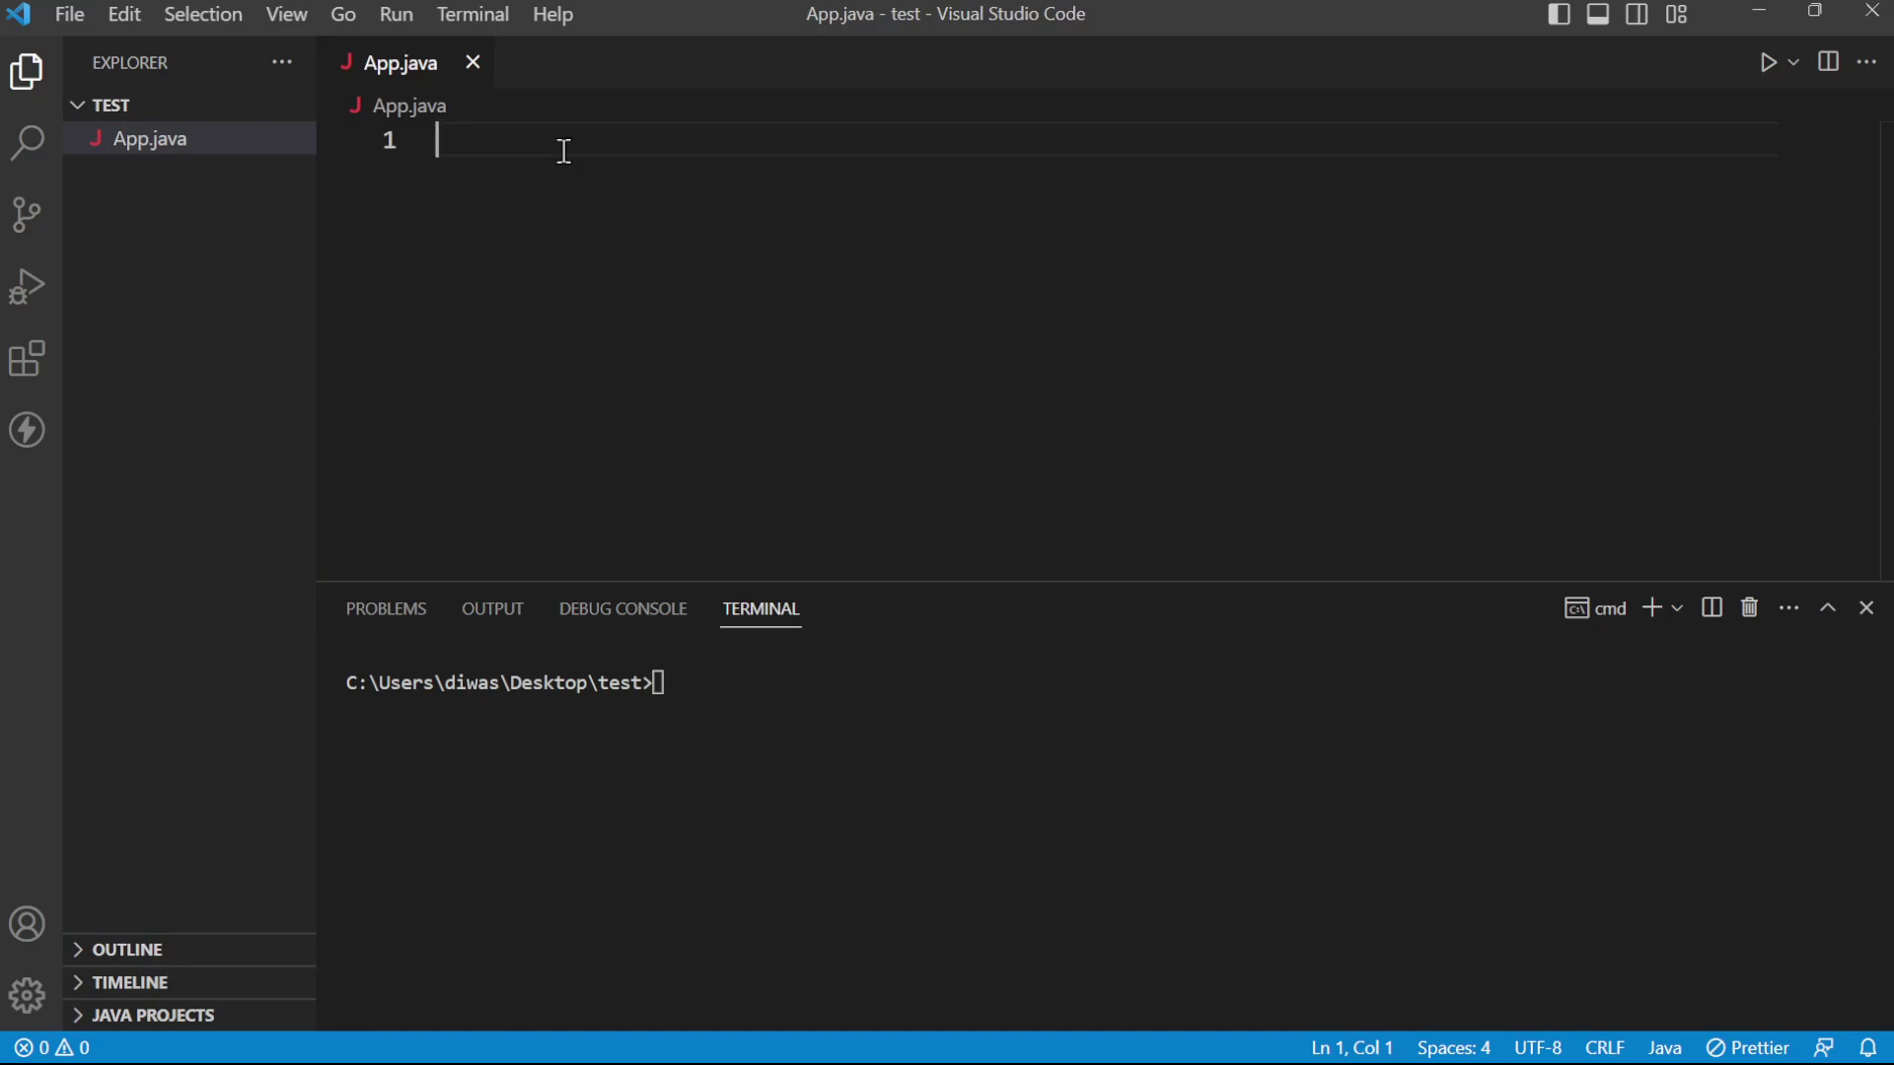
type("public class ")
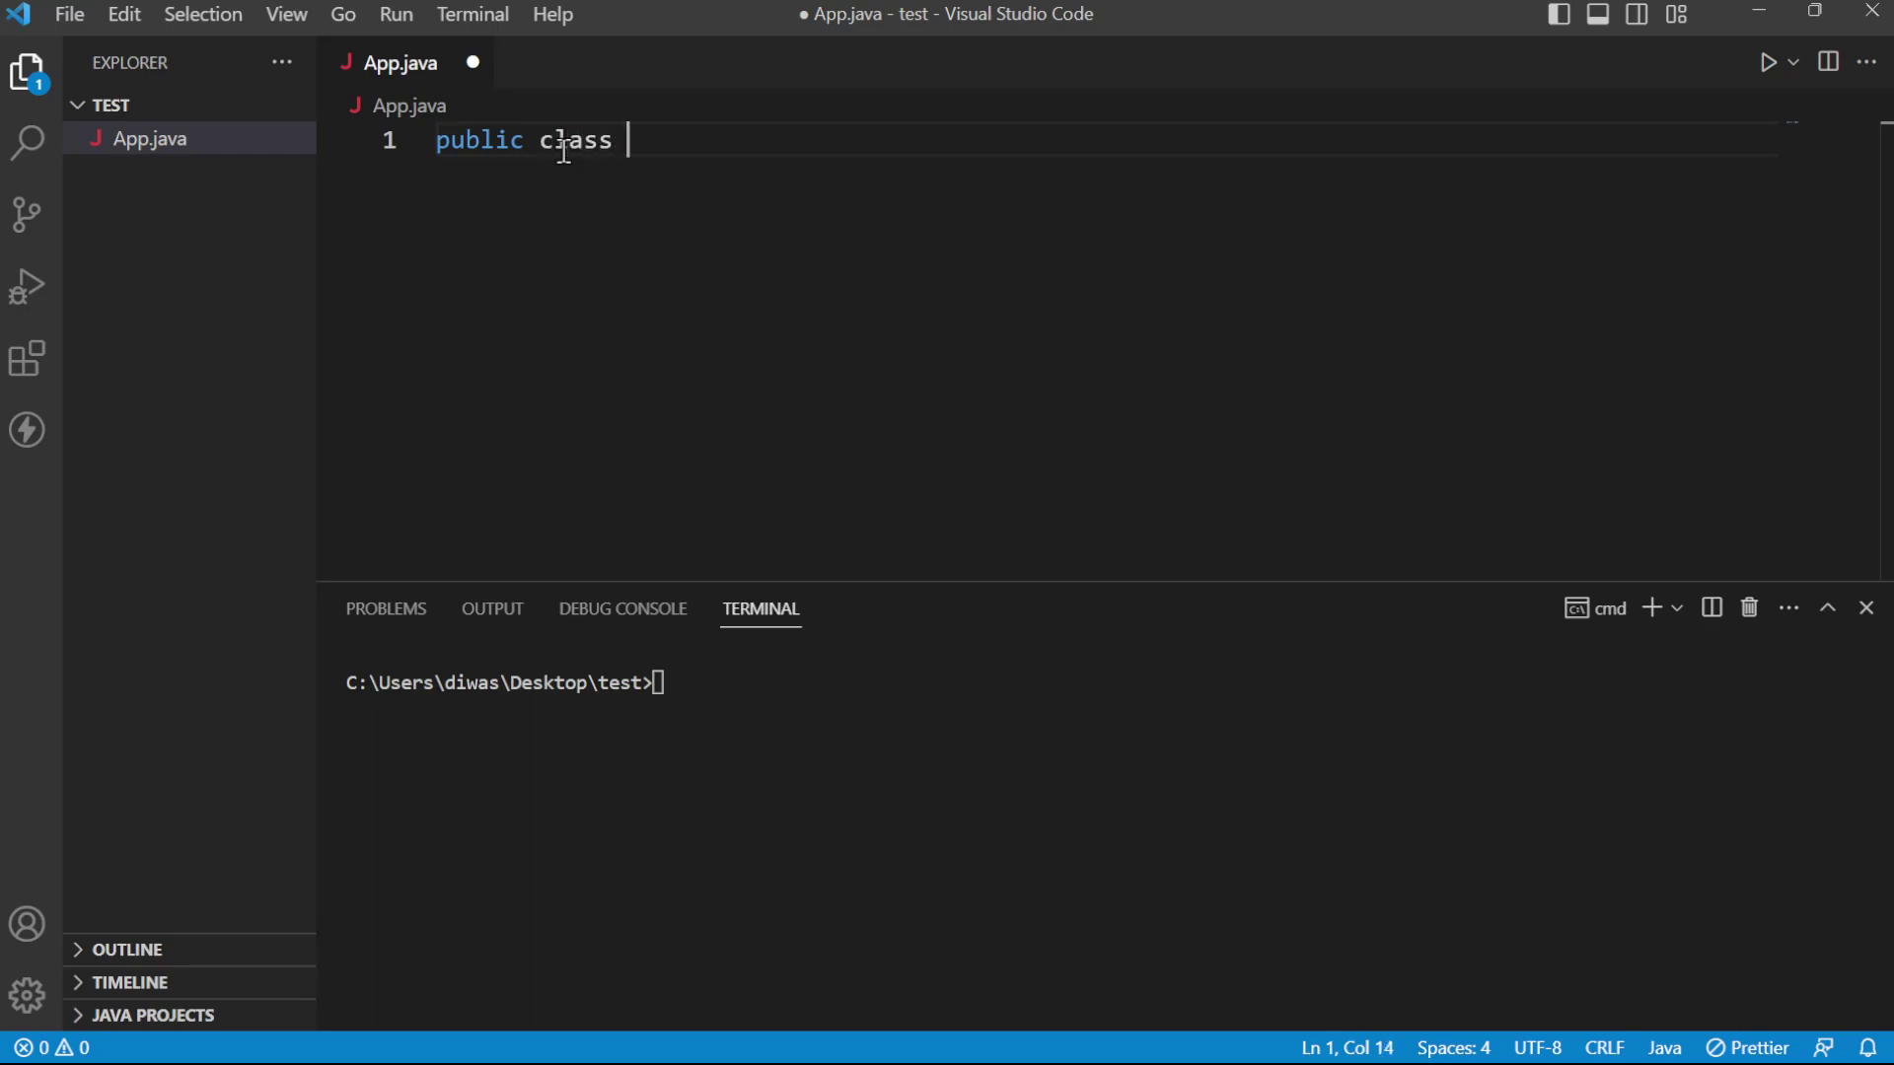
type("App")
type(" {")
Declare public class App with its braces split onto separate lines.
key("Return")
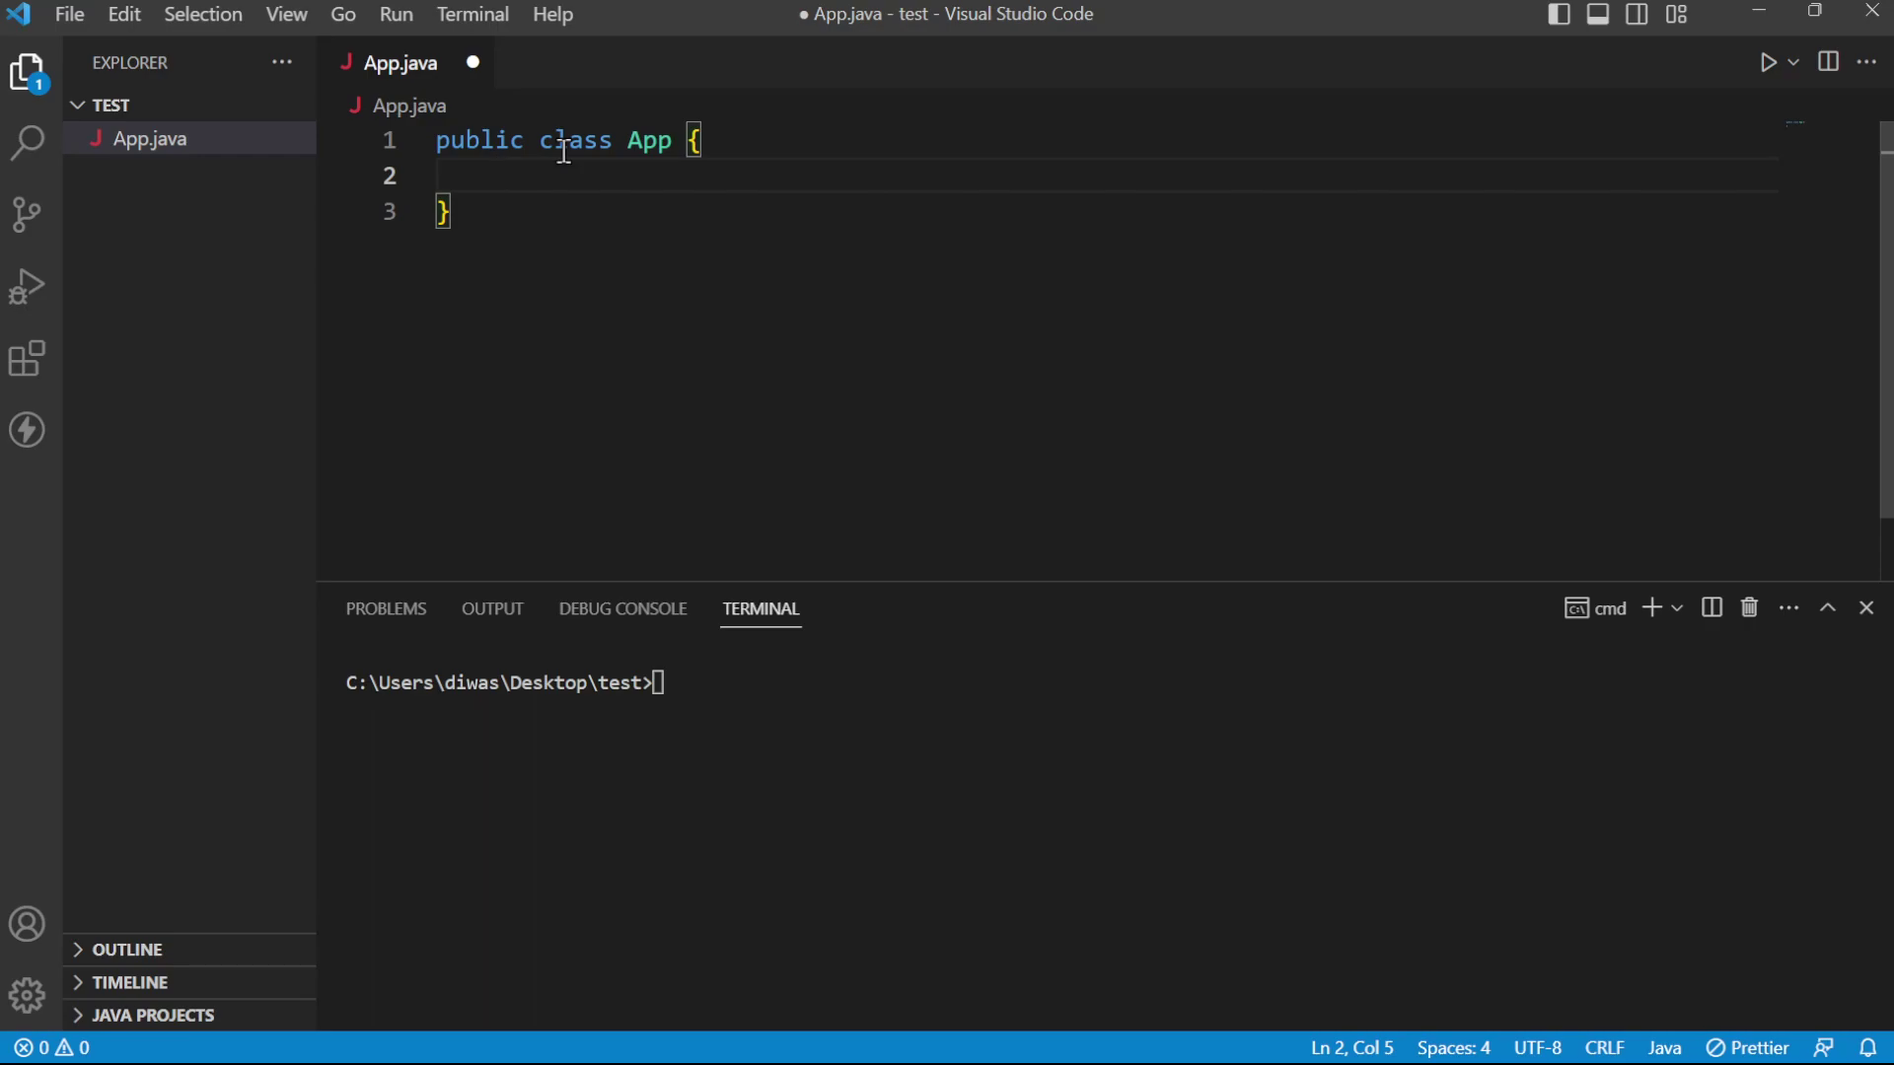
double_click(641, 141)
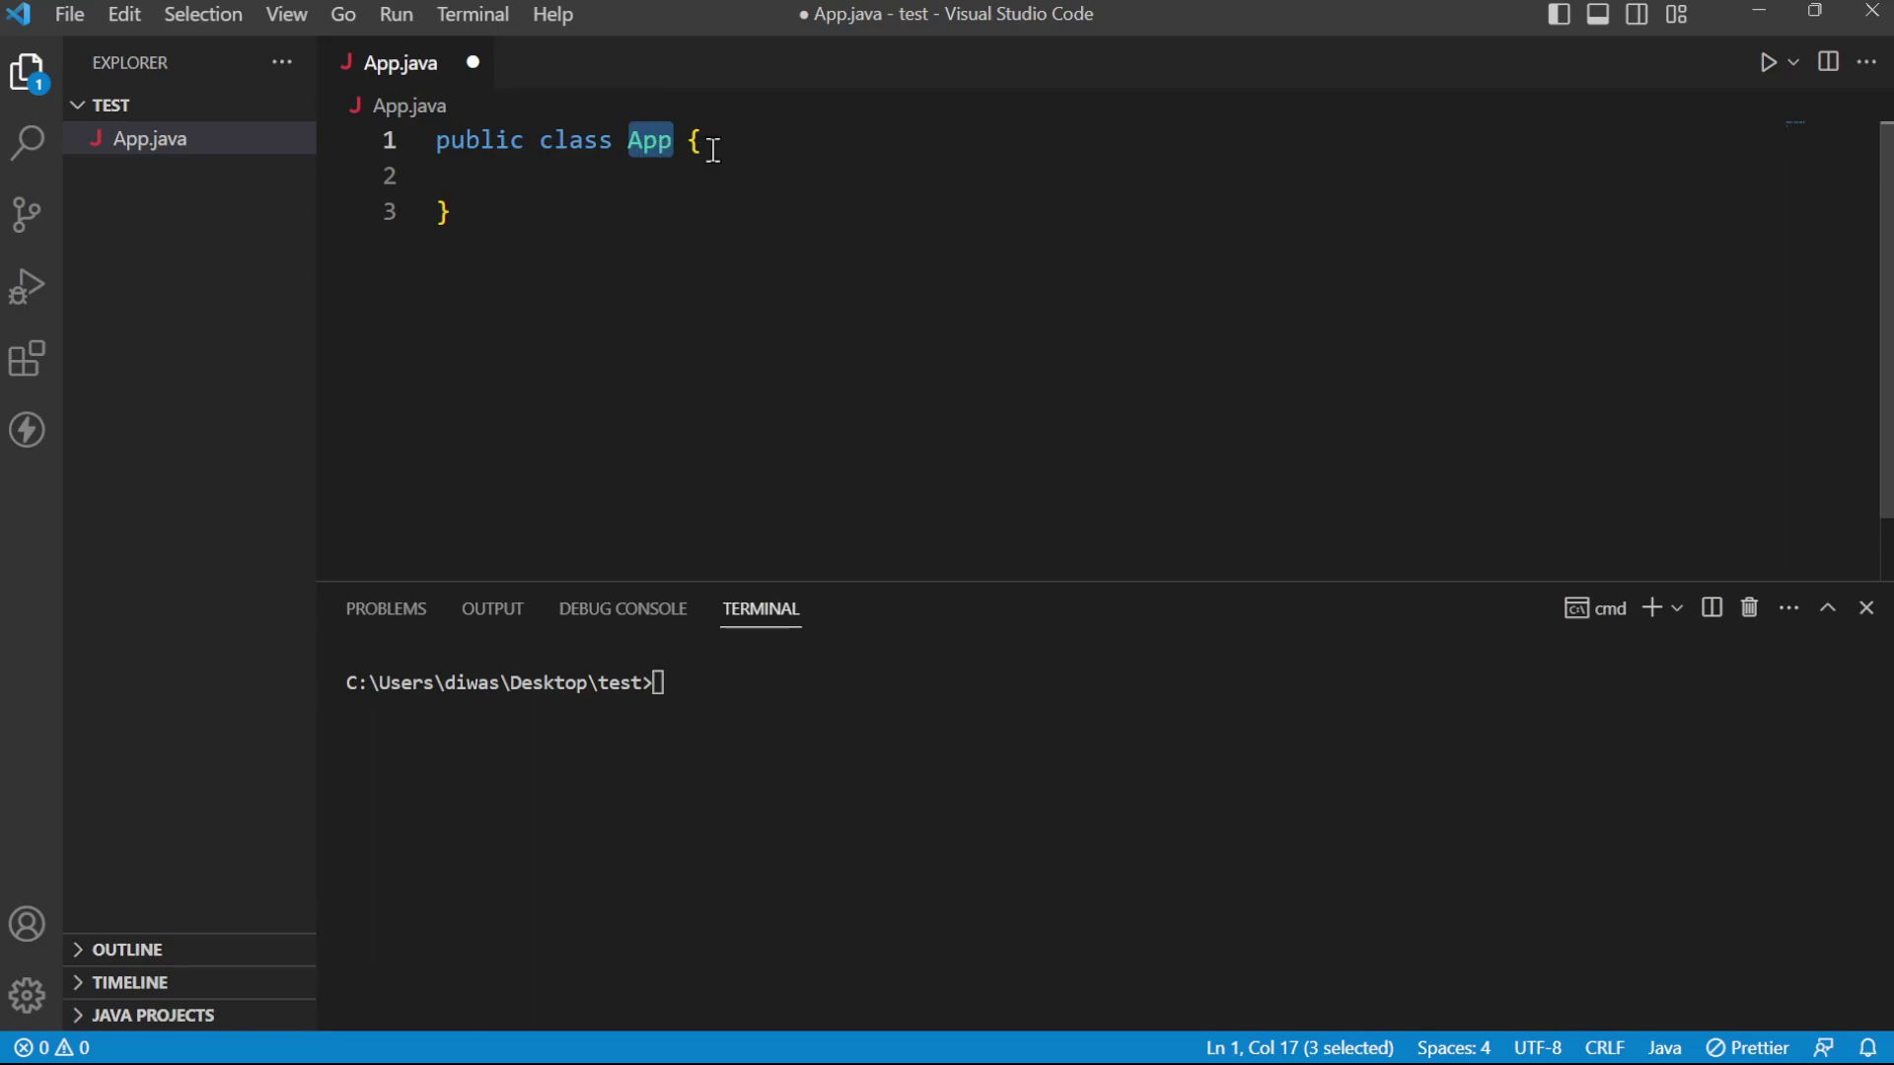
Write public static void main(String[] args) with an empty braced body inside App.
left_click(753, 194)
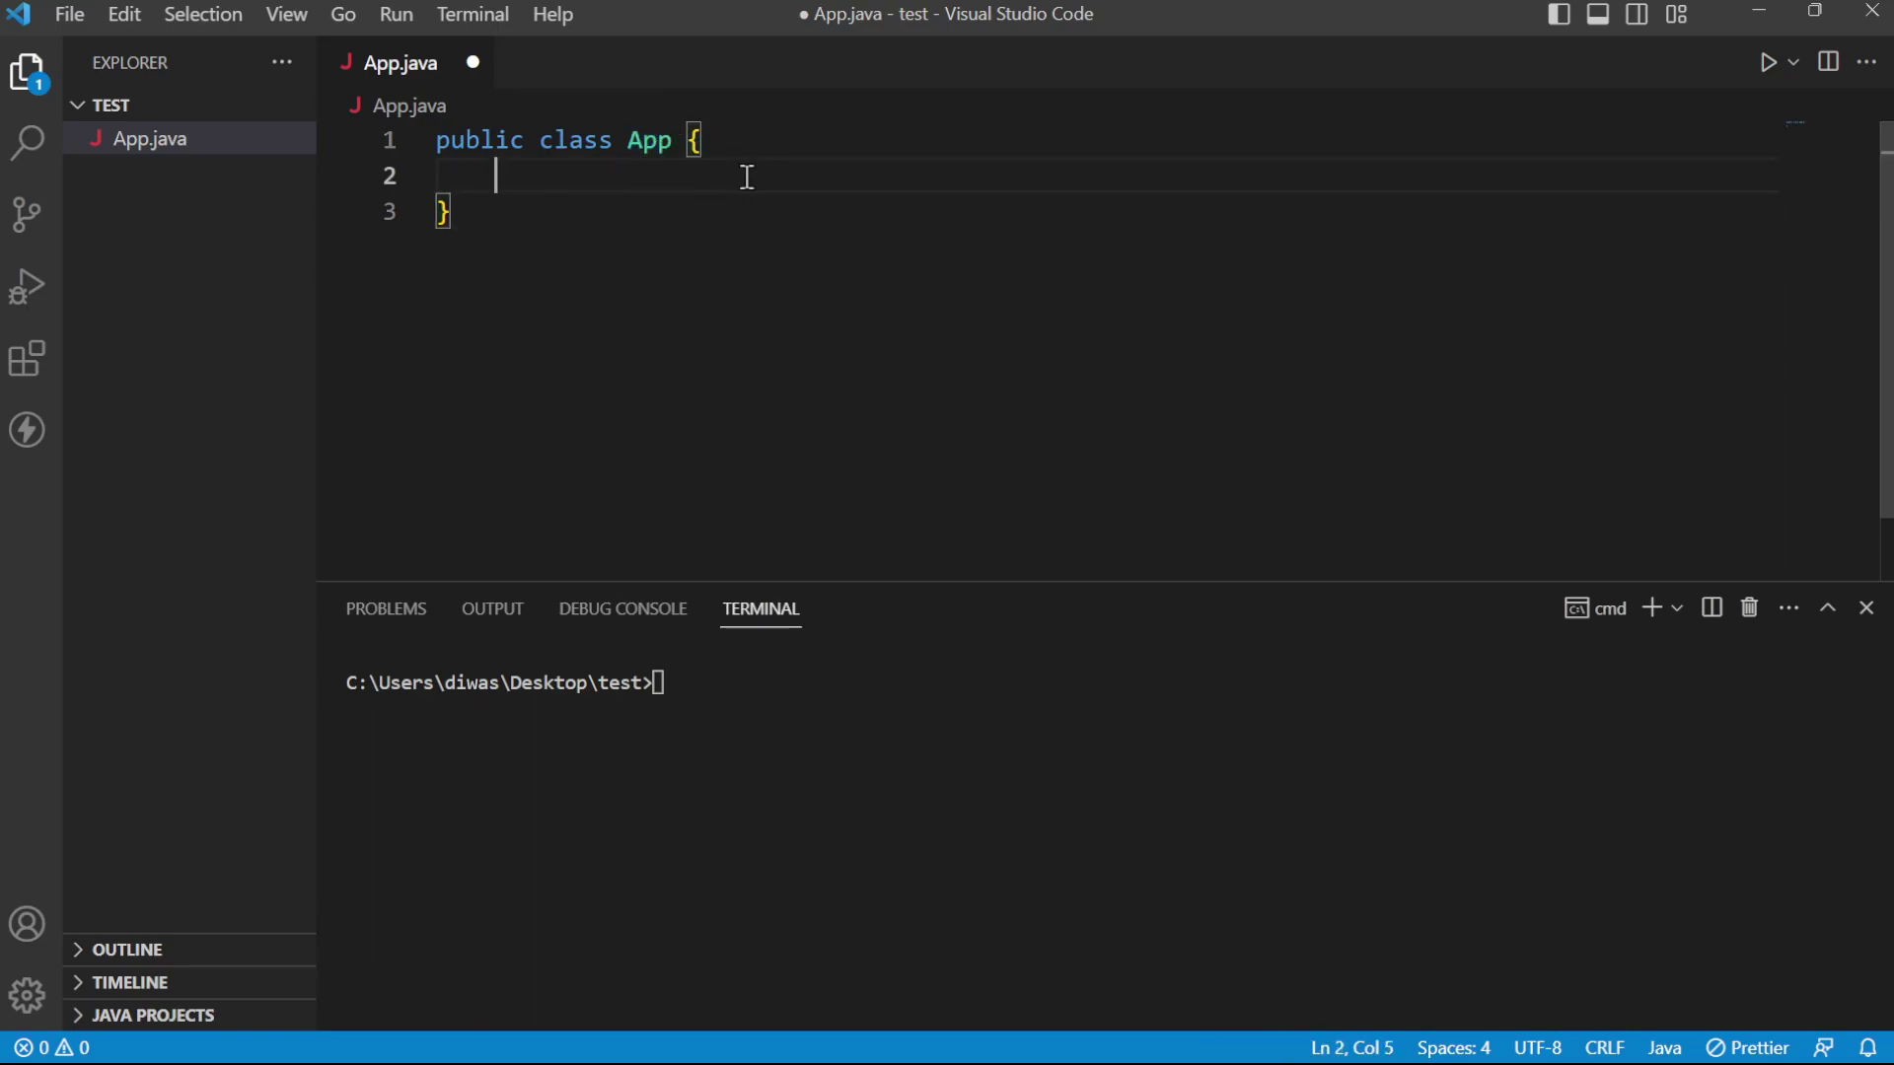
type("public")
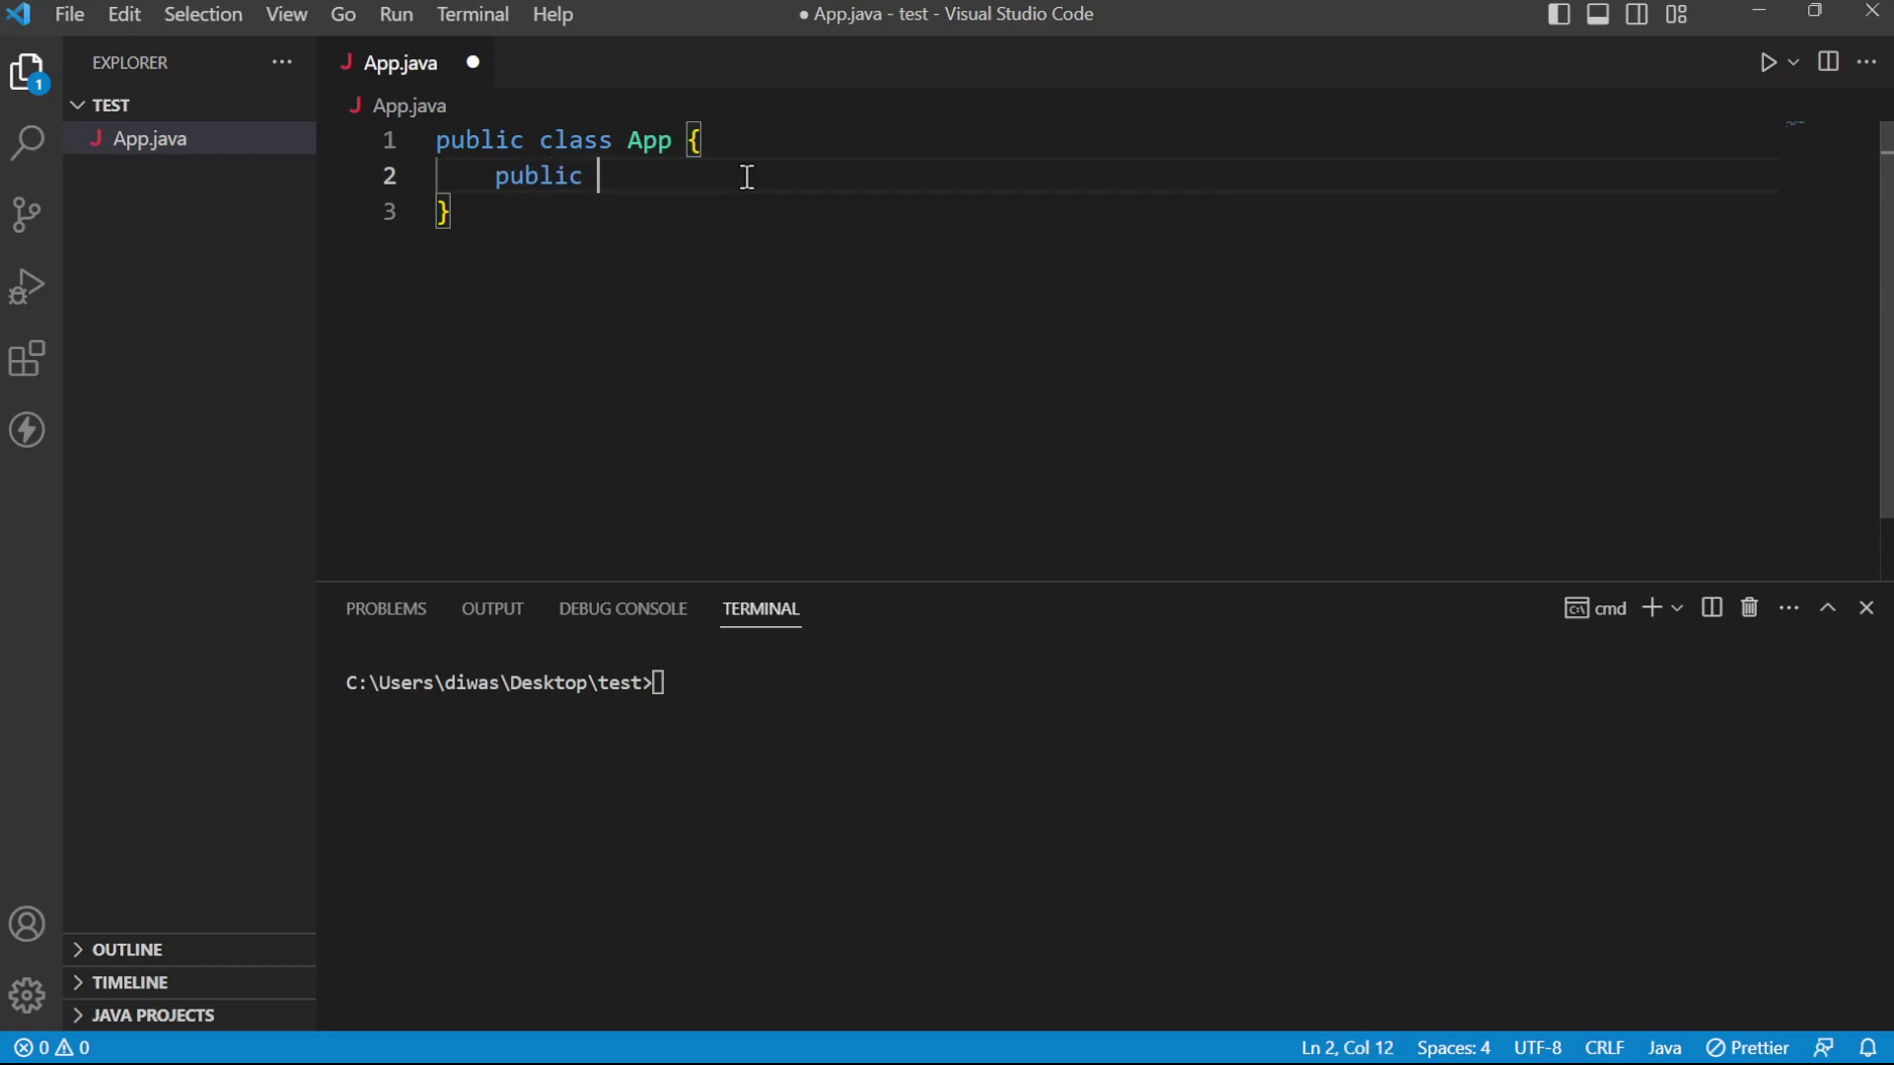
type(" static ")
type("void")
type(" main(")
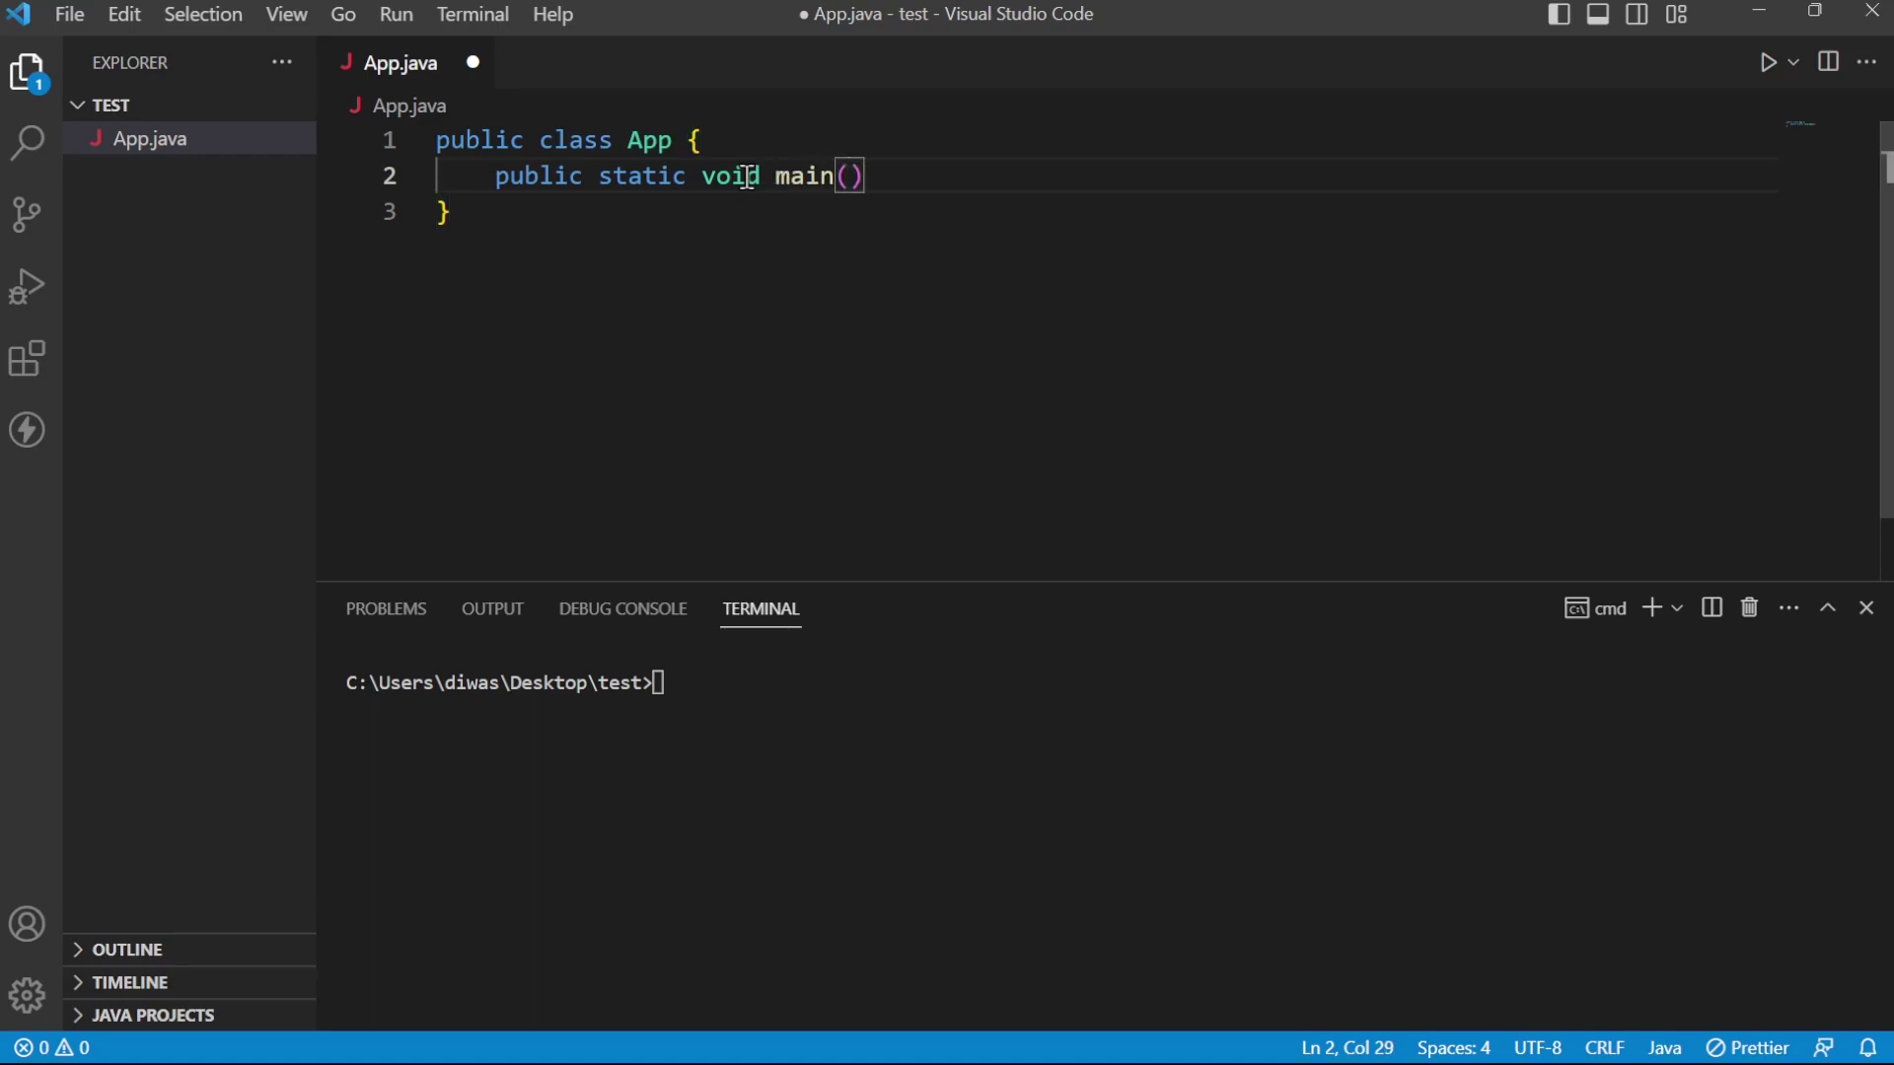
type("Stringp[]")
key("BackSpace")
key("BackSpace")
type("[] args")
key("Right")
type("{\\")
key("Return")
key("BackSpace")
key("BackSpace")
key("BackSpace")
key("Return")
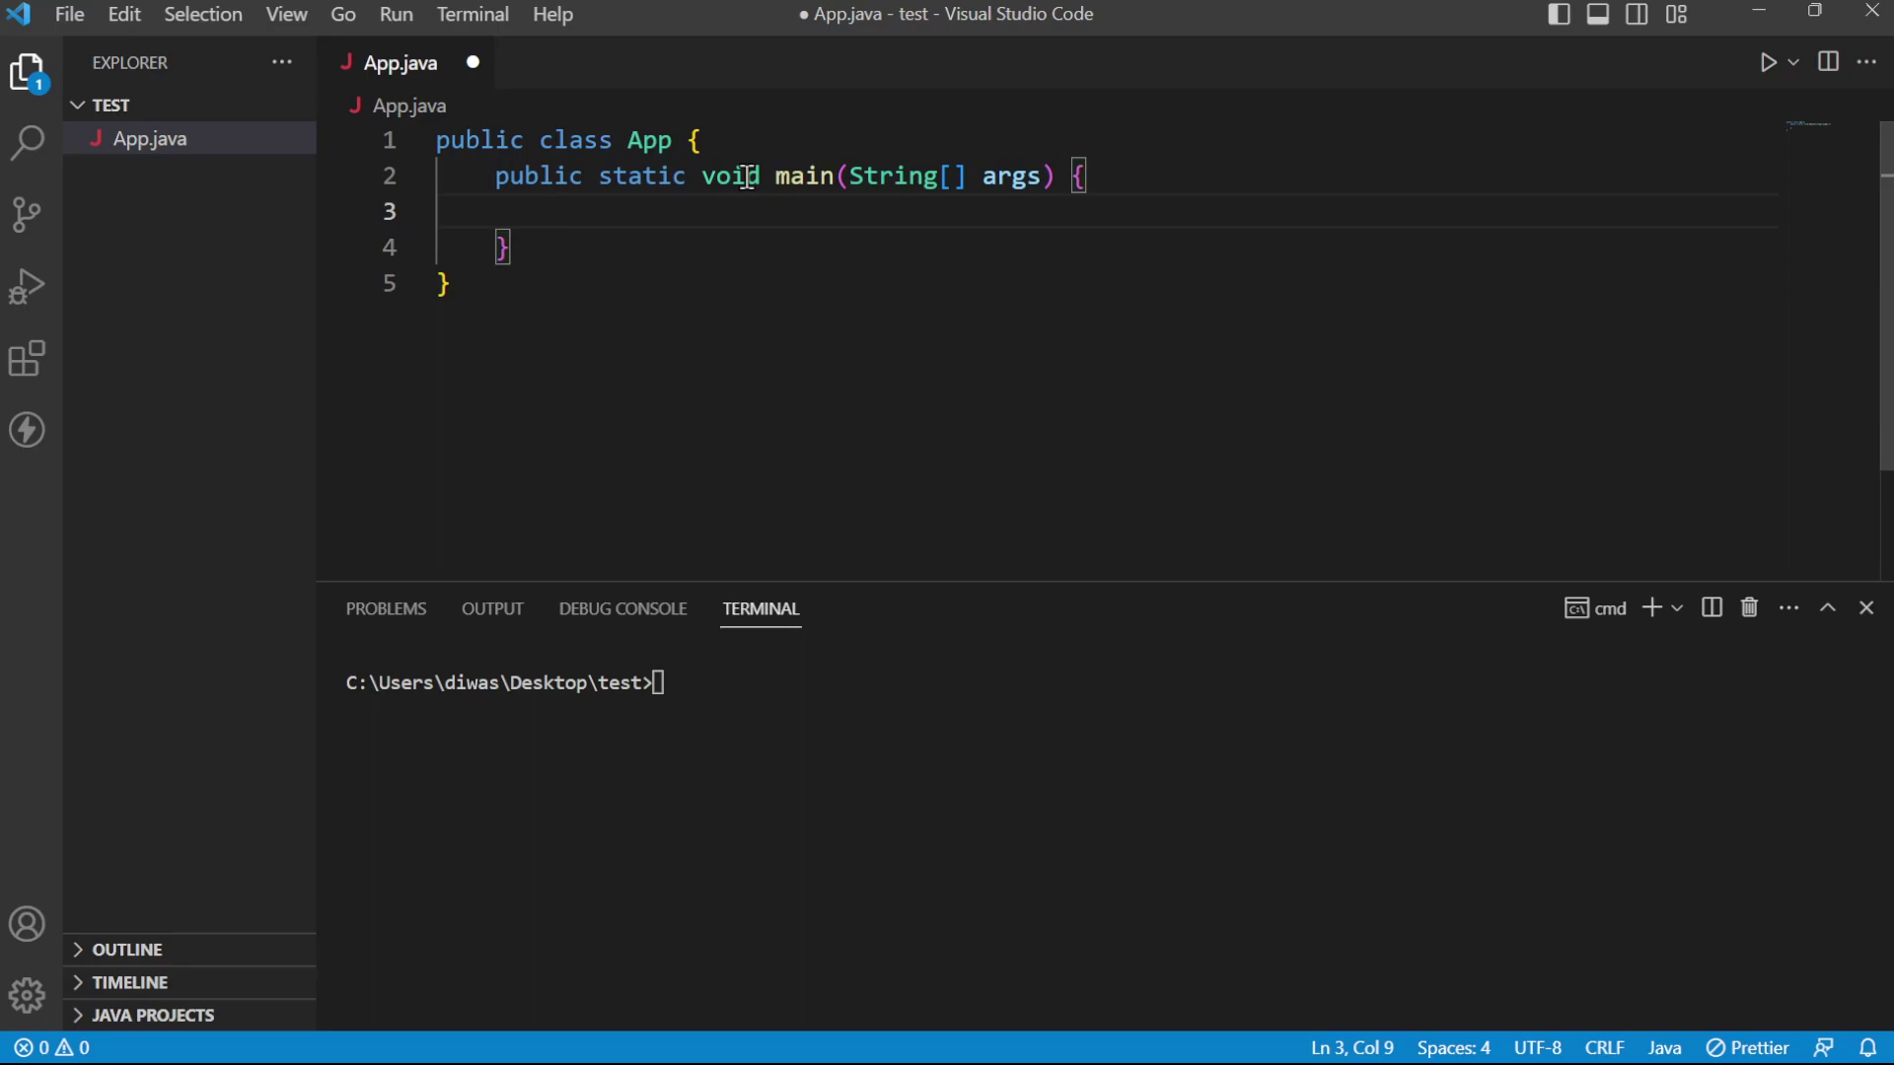
type("S")
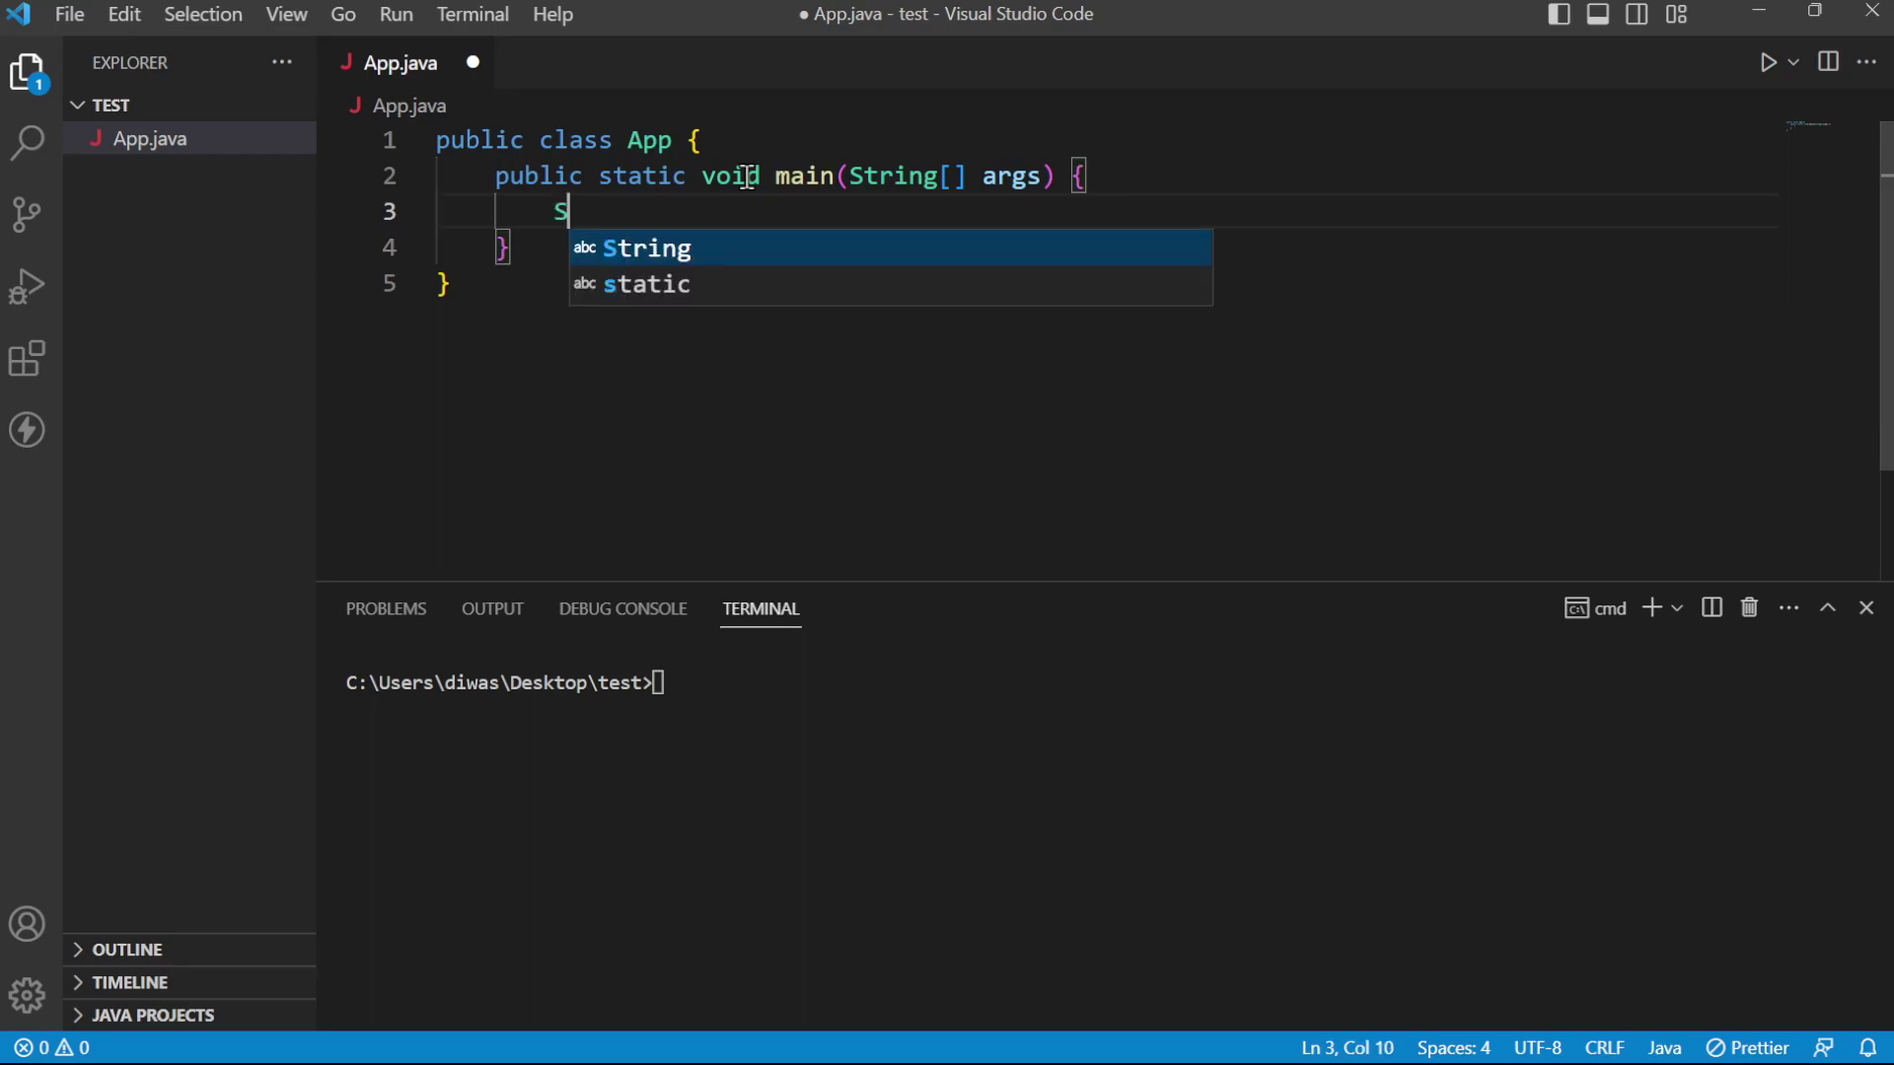
type("ystem.out.print(\"Hello world")
Add System.out.print("Hello world"); to main and save App.java.
key("Right")
key("Right")
type(";")
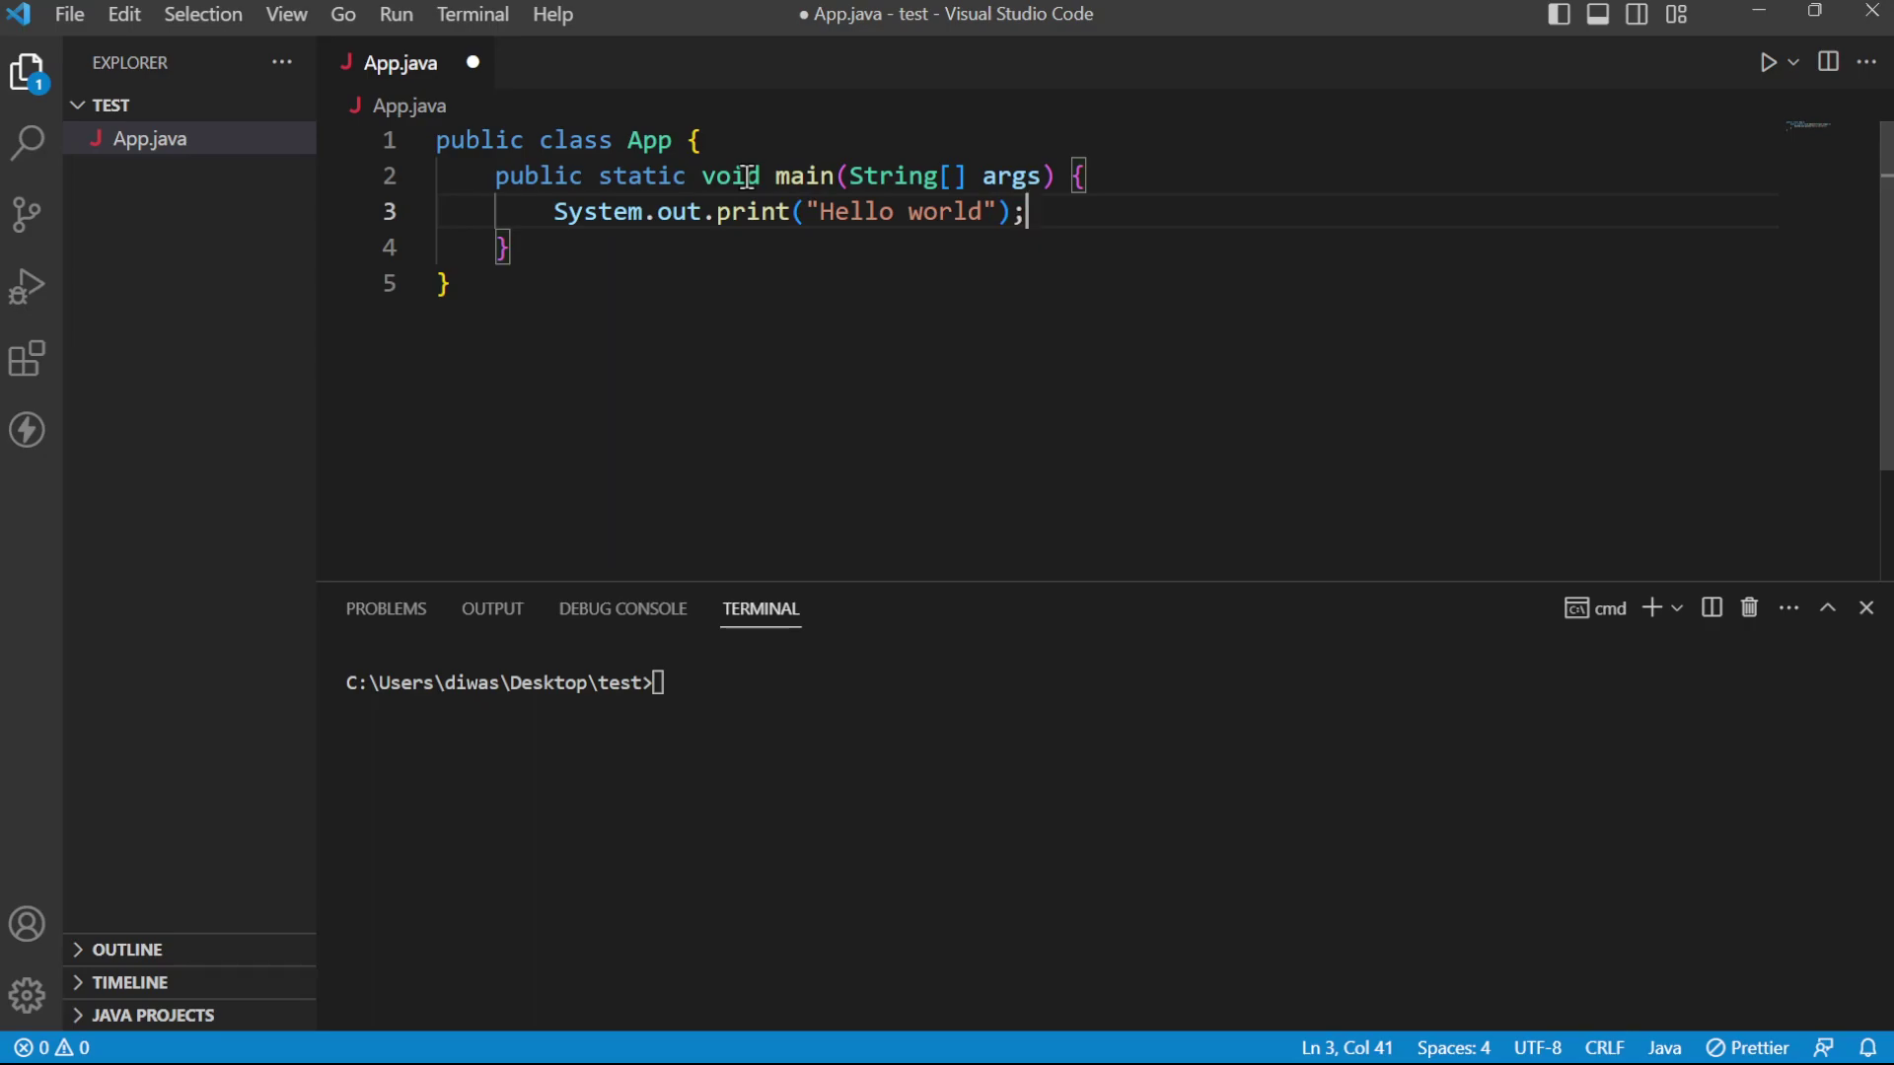
key("ctrl+s")
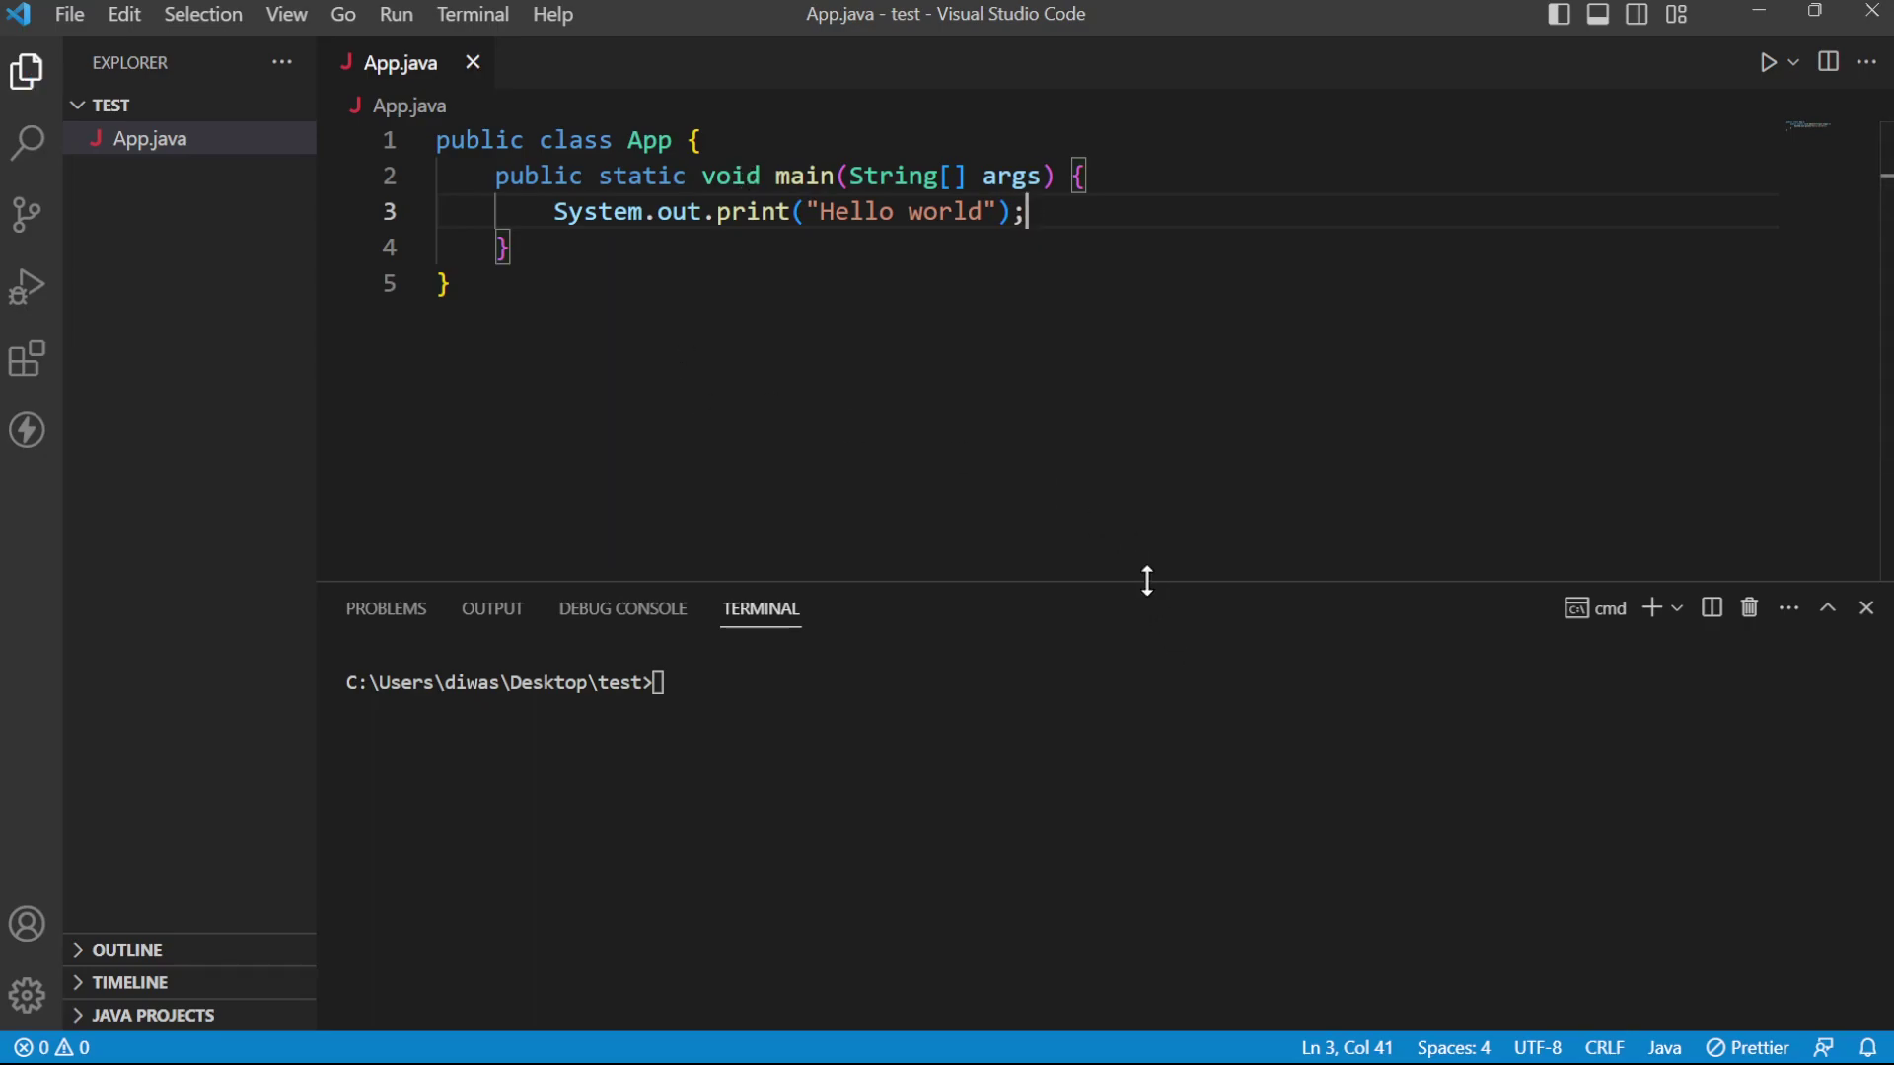
Run javac App.java in the integrated terminal to generate App.class.
left_click(955, 676)
type("javac App.java")
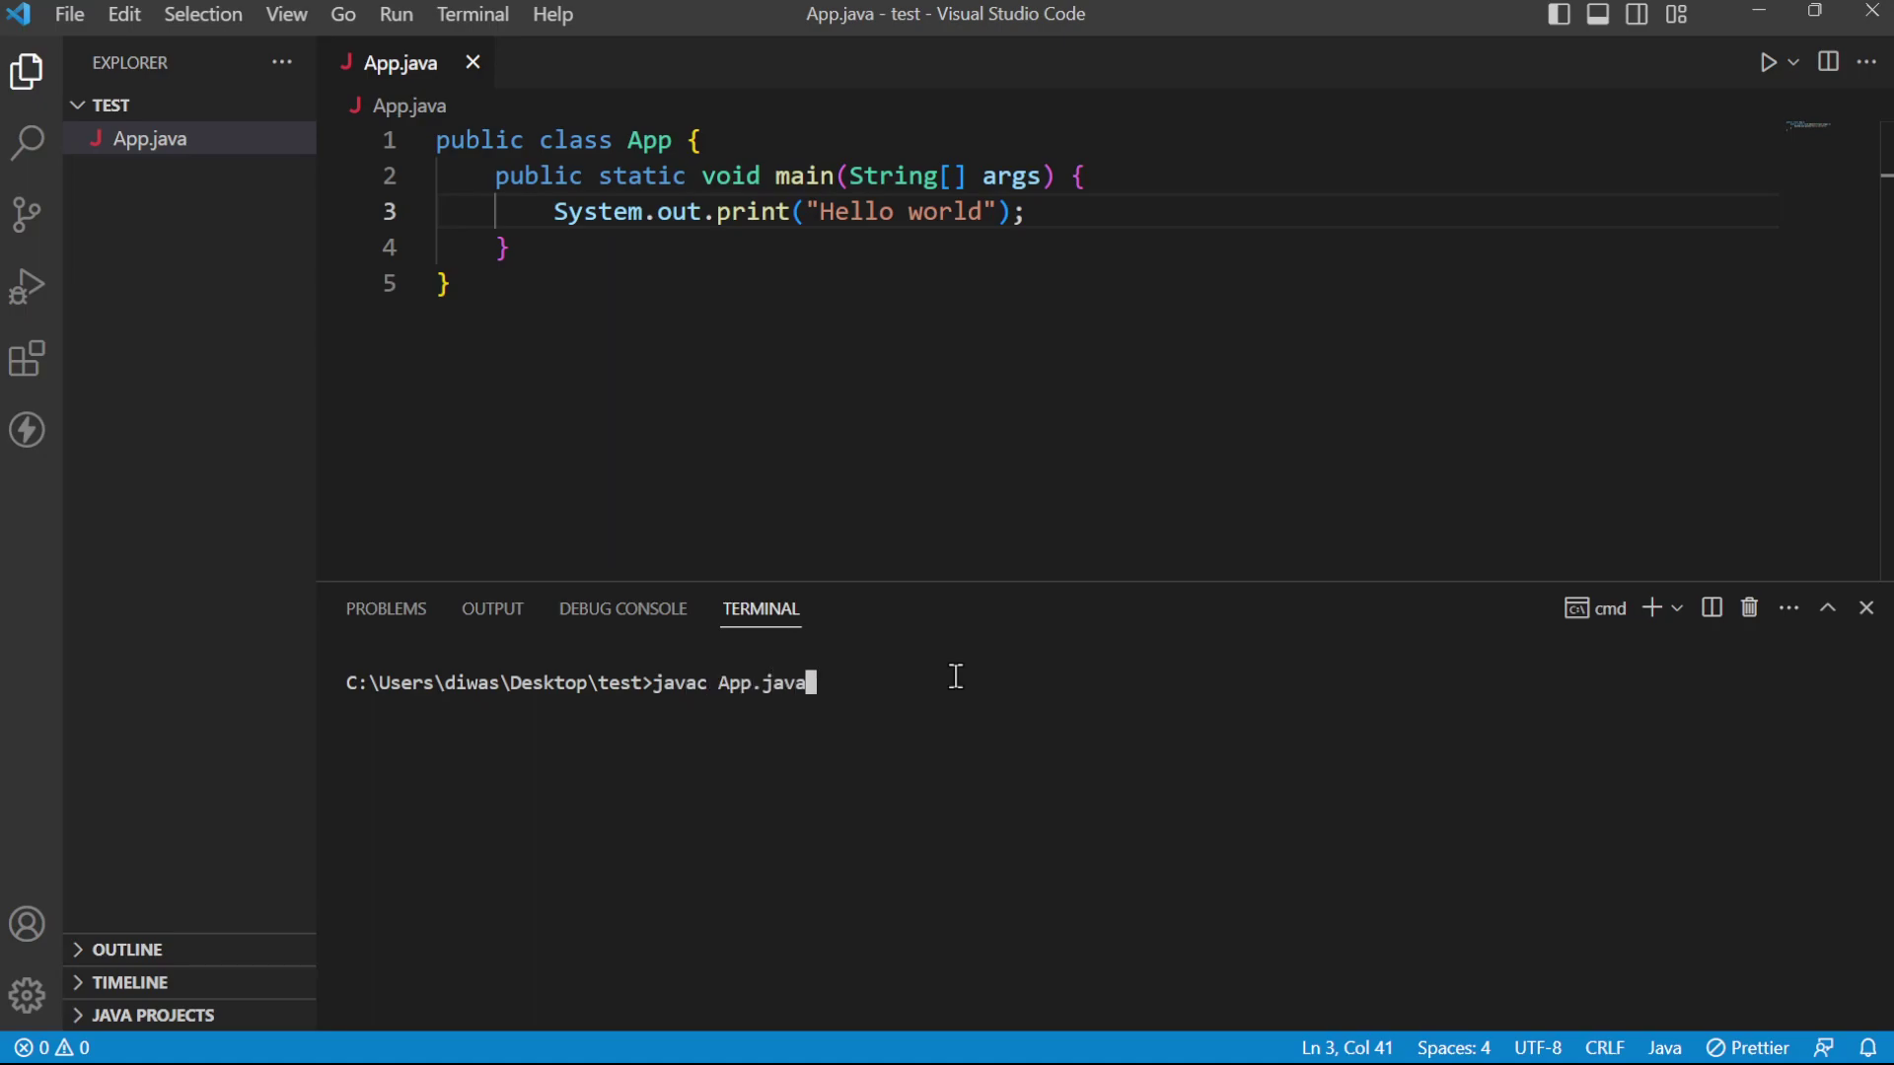
key("Return")
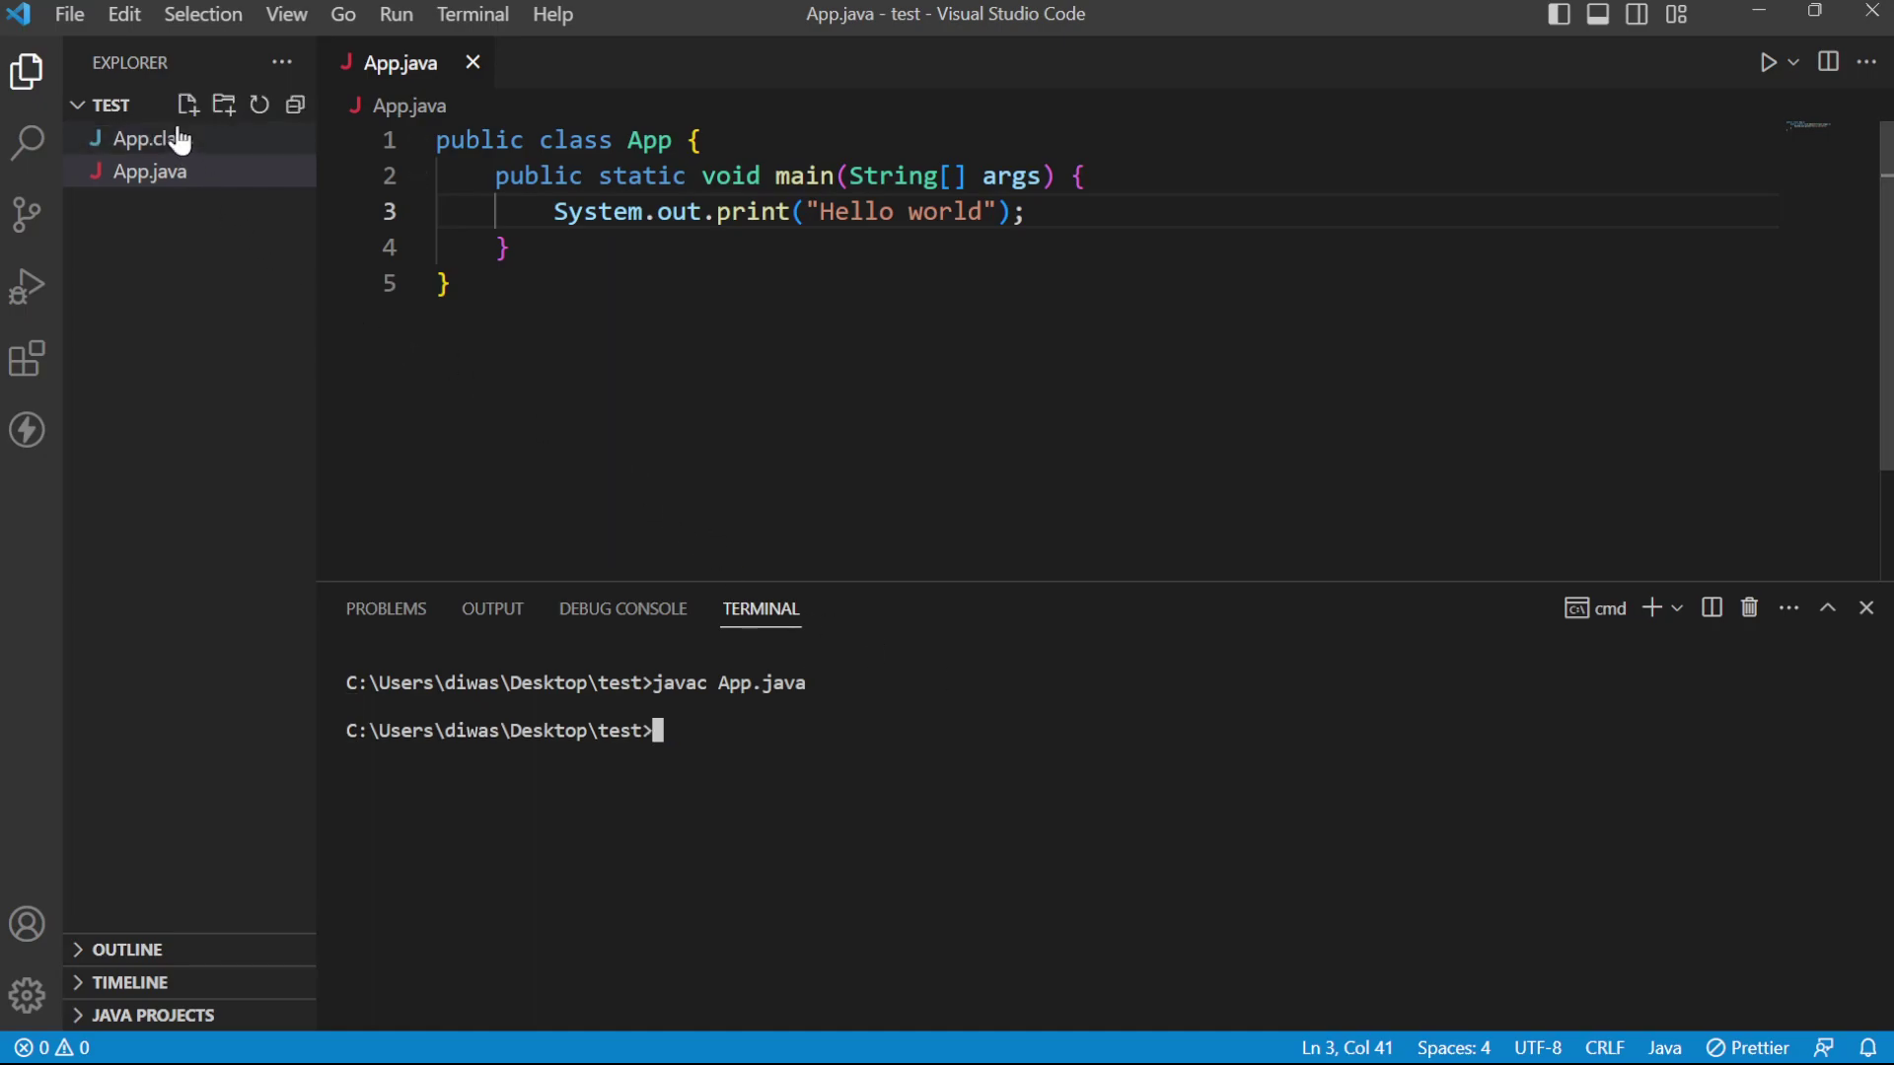
Open App.class anyway as plain text, inspect its garbled contents, and close it.
left_click(159, 141)
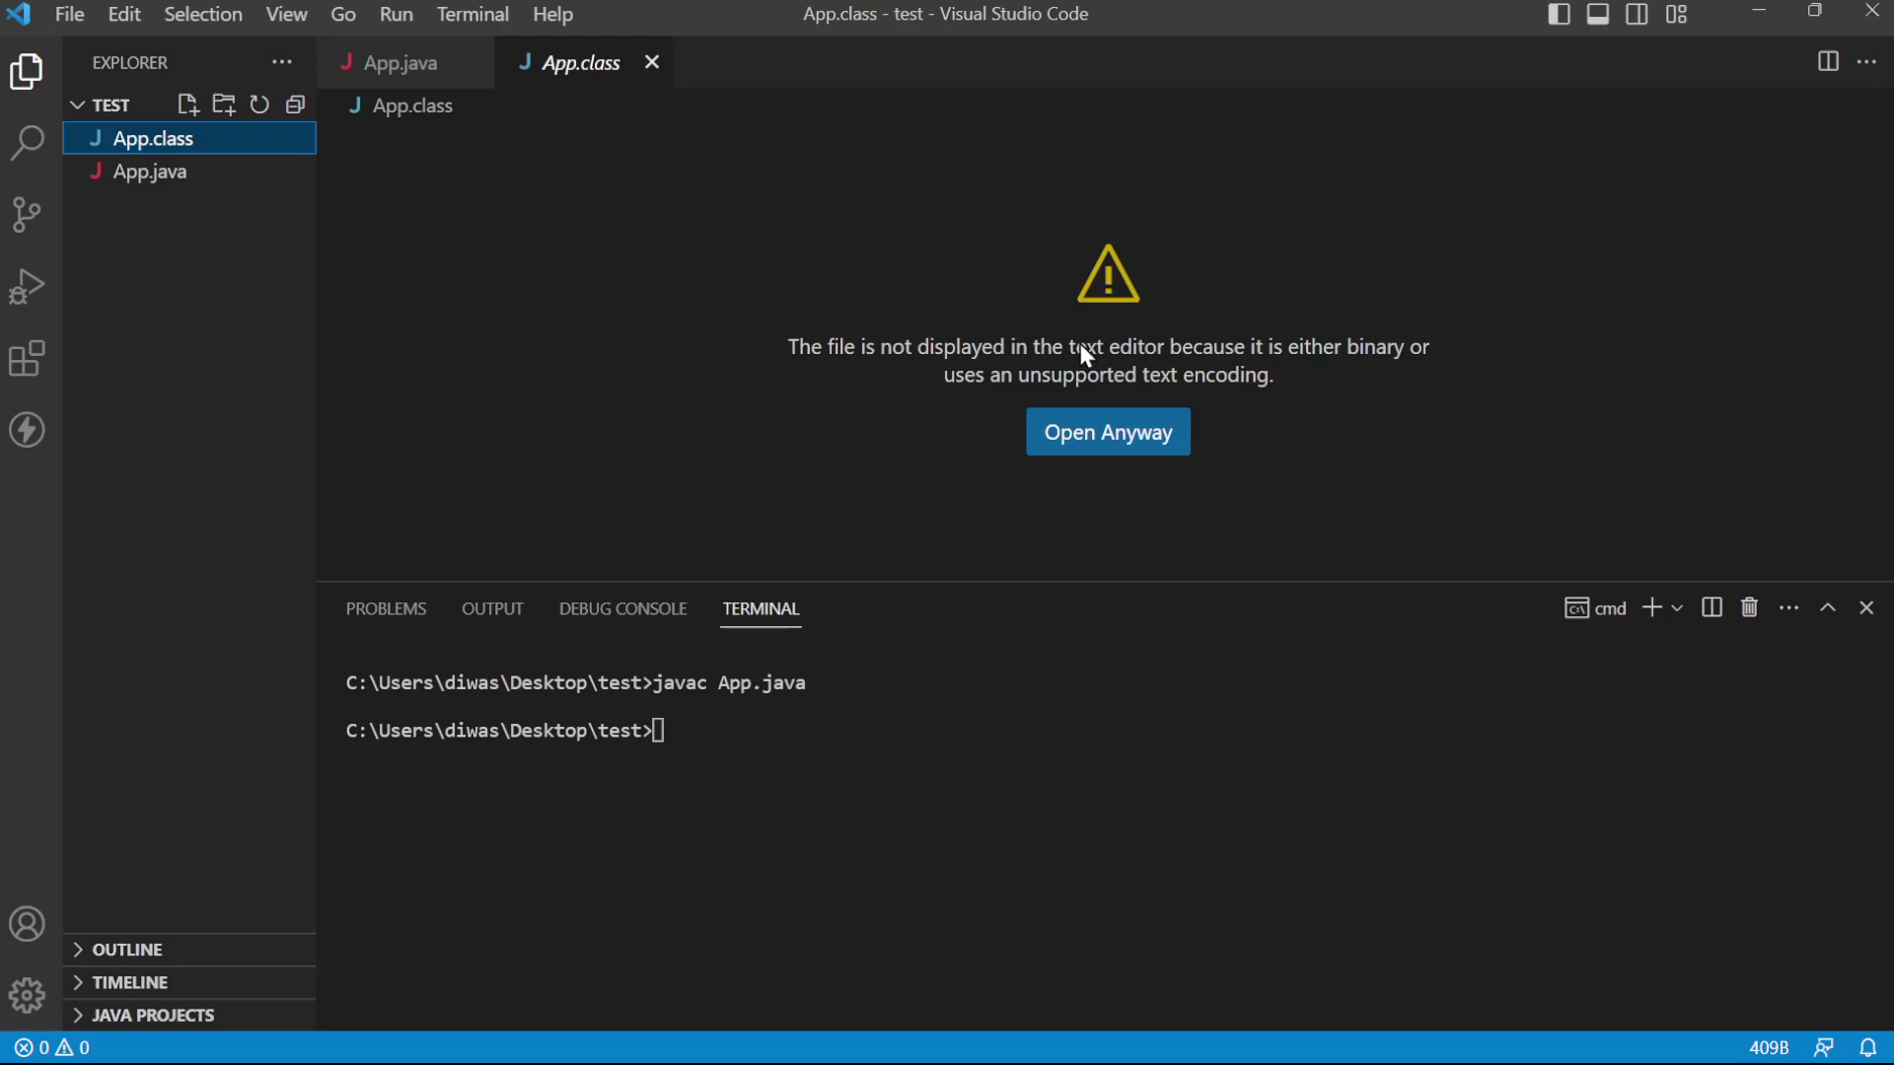
left_click(1124, 436)
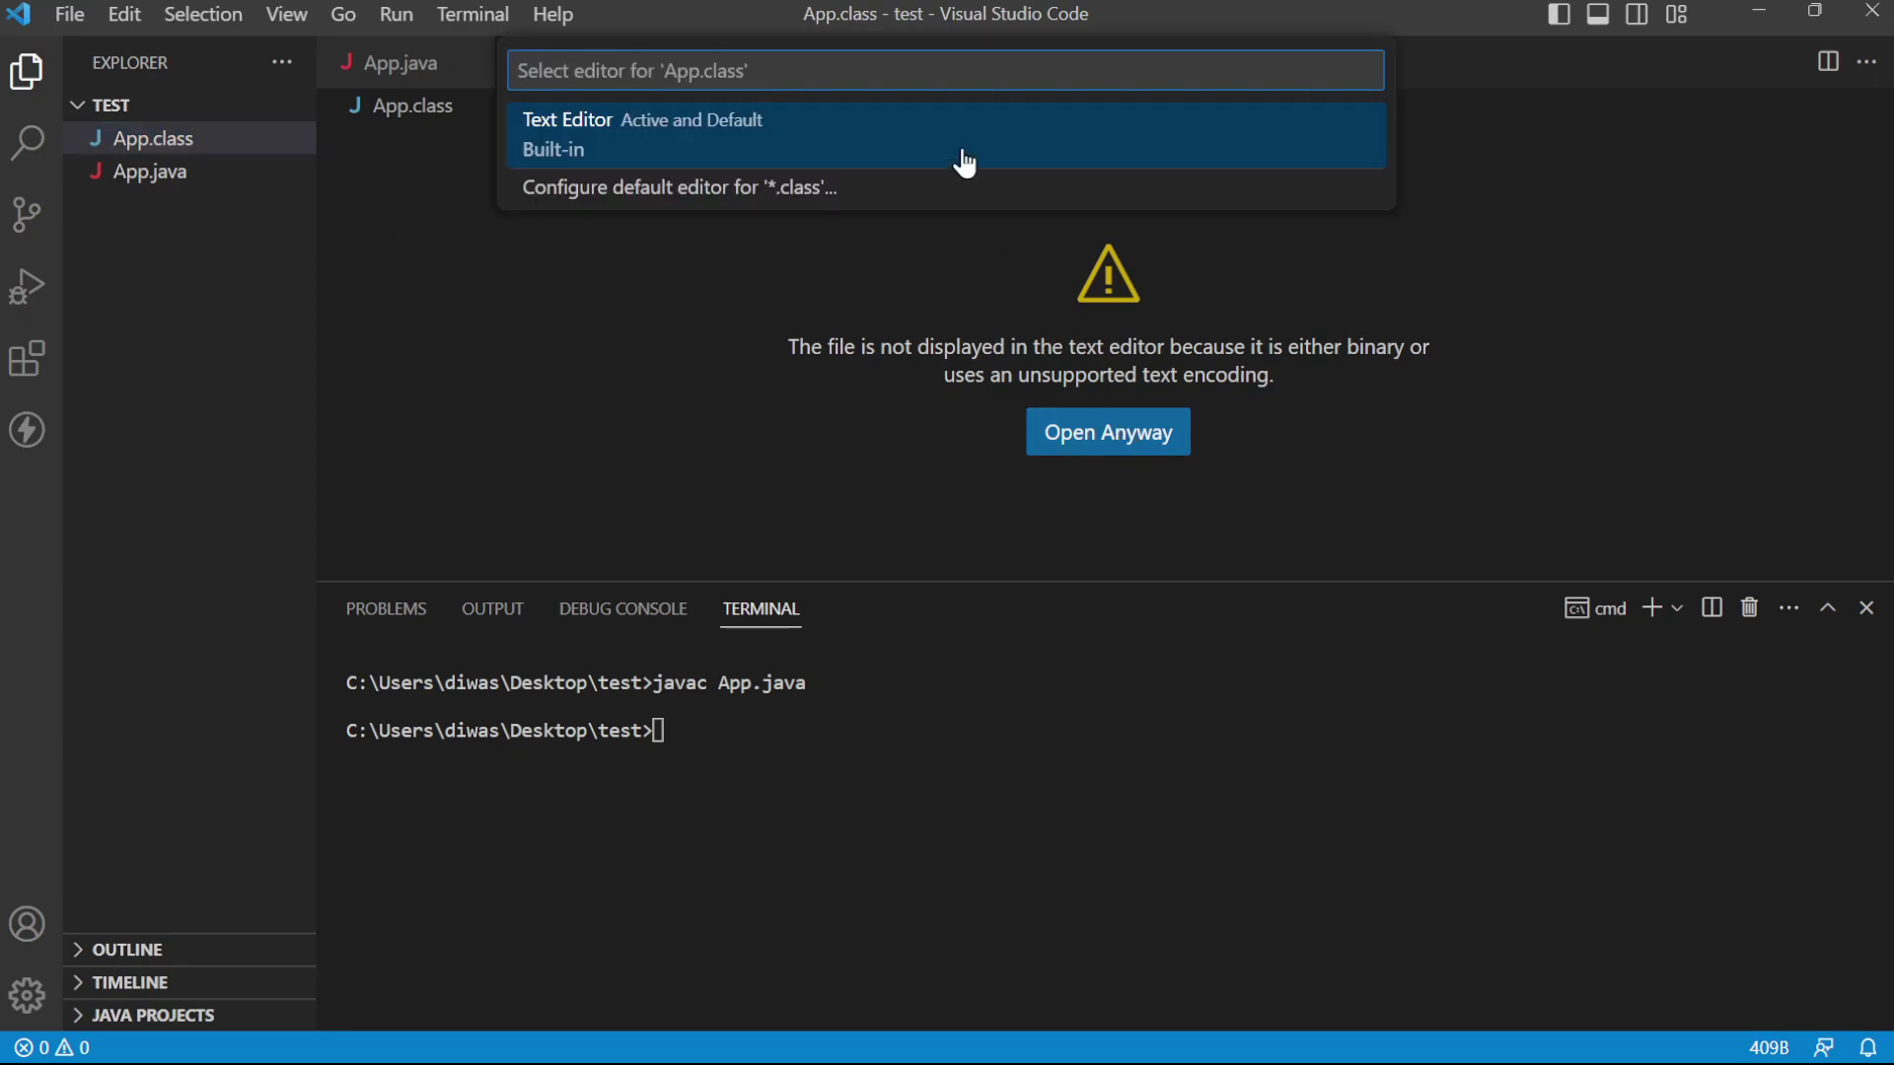
left_click(962, 148)
left_click_drag(897, 394, 503, 128)
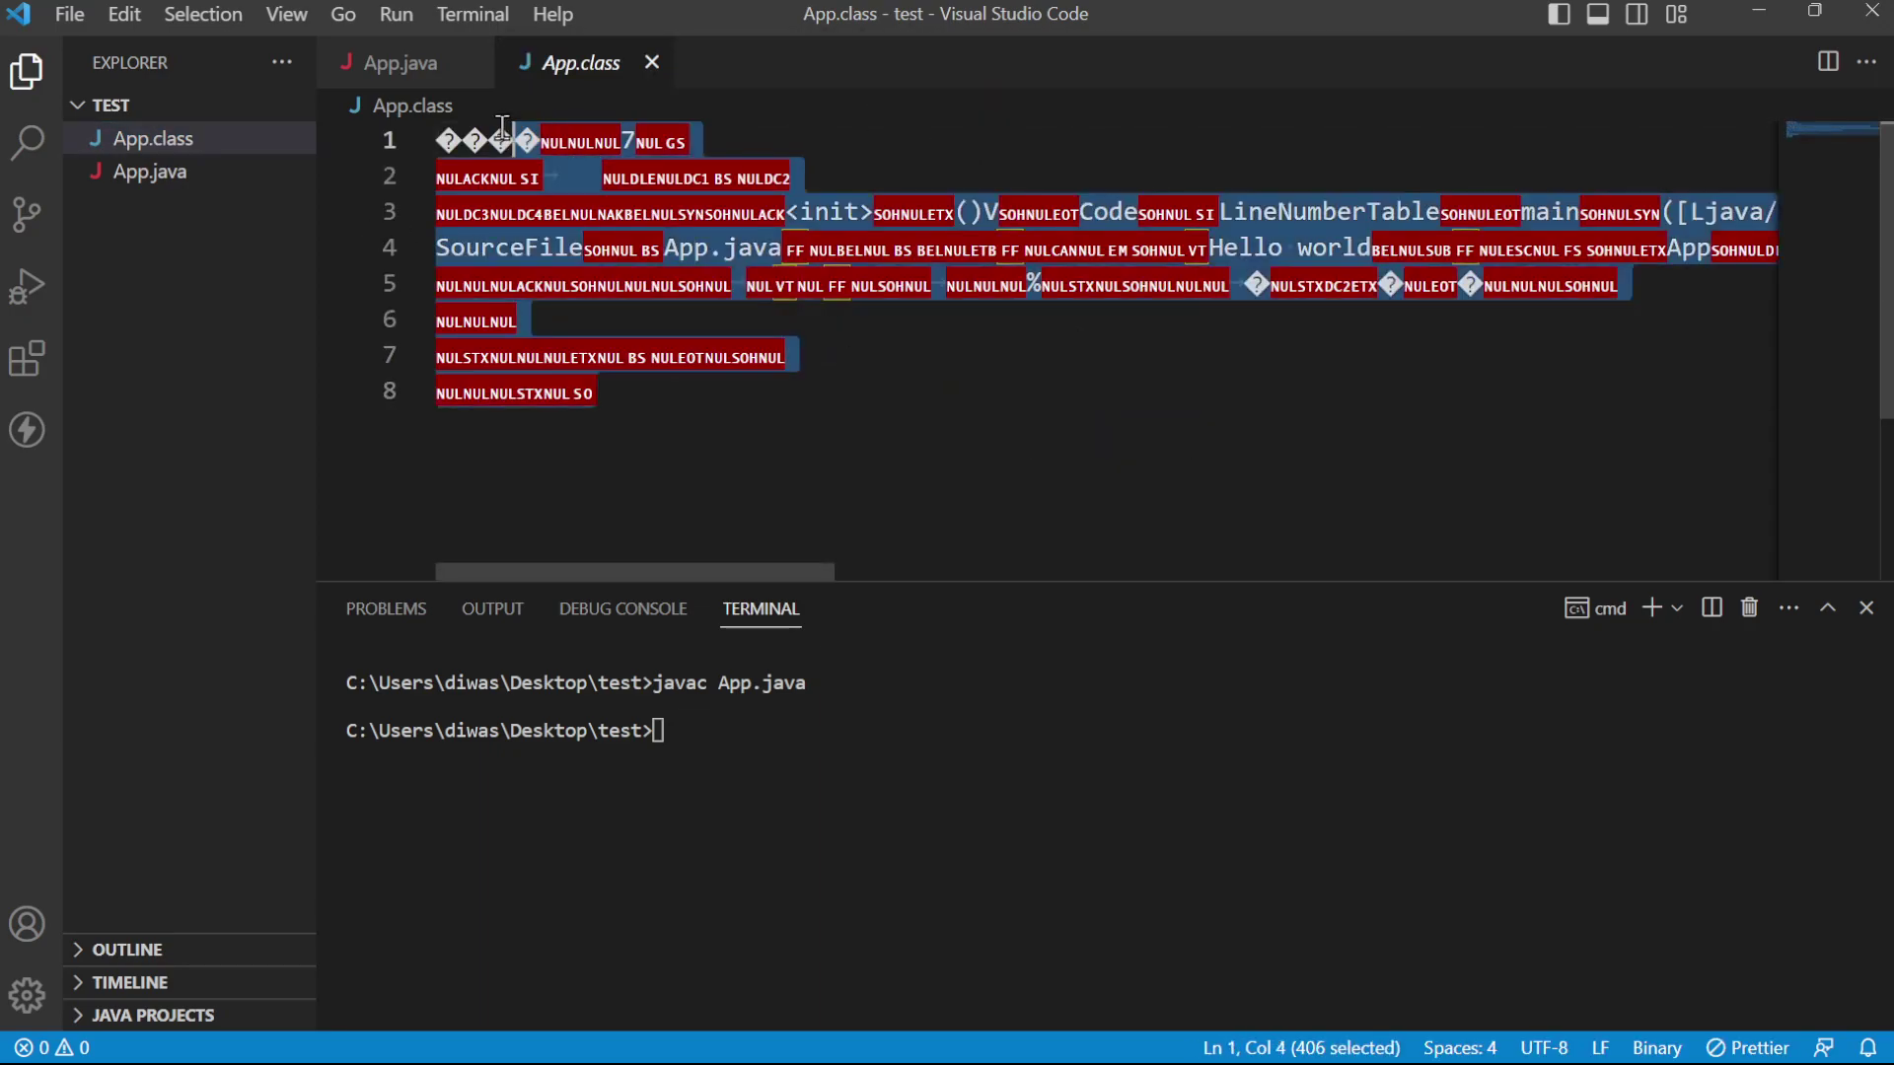
left_click(1006, 357)
left_click(651, 63)
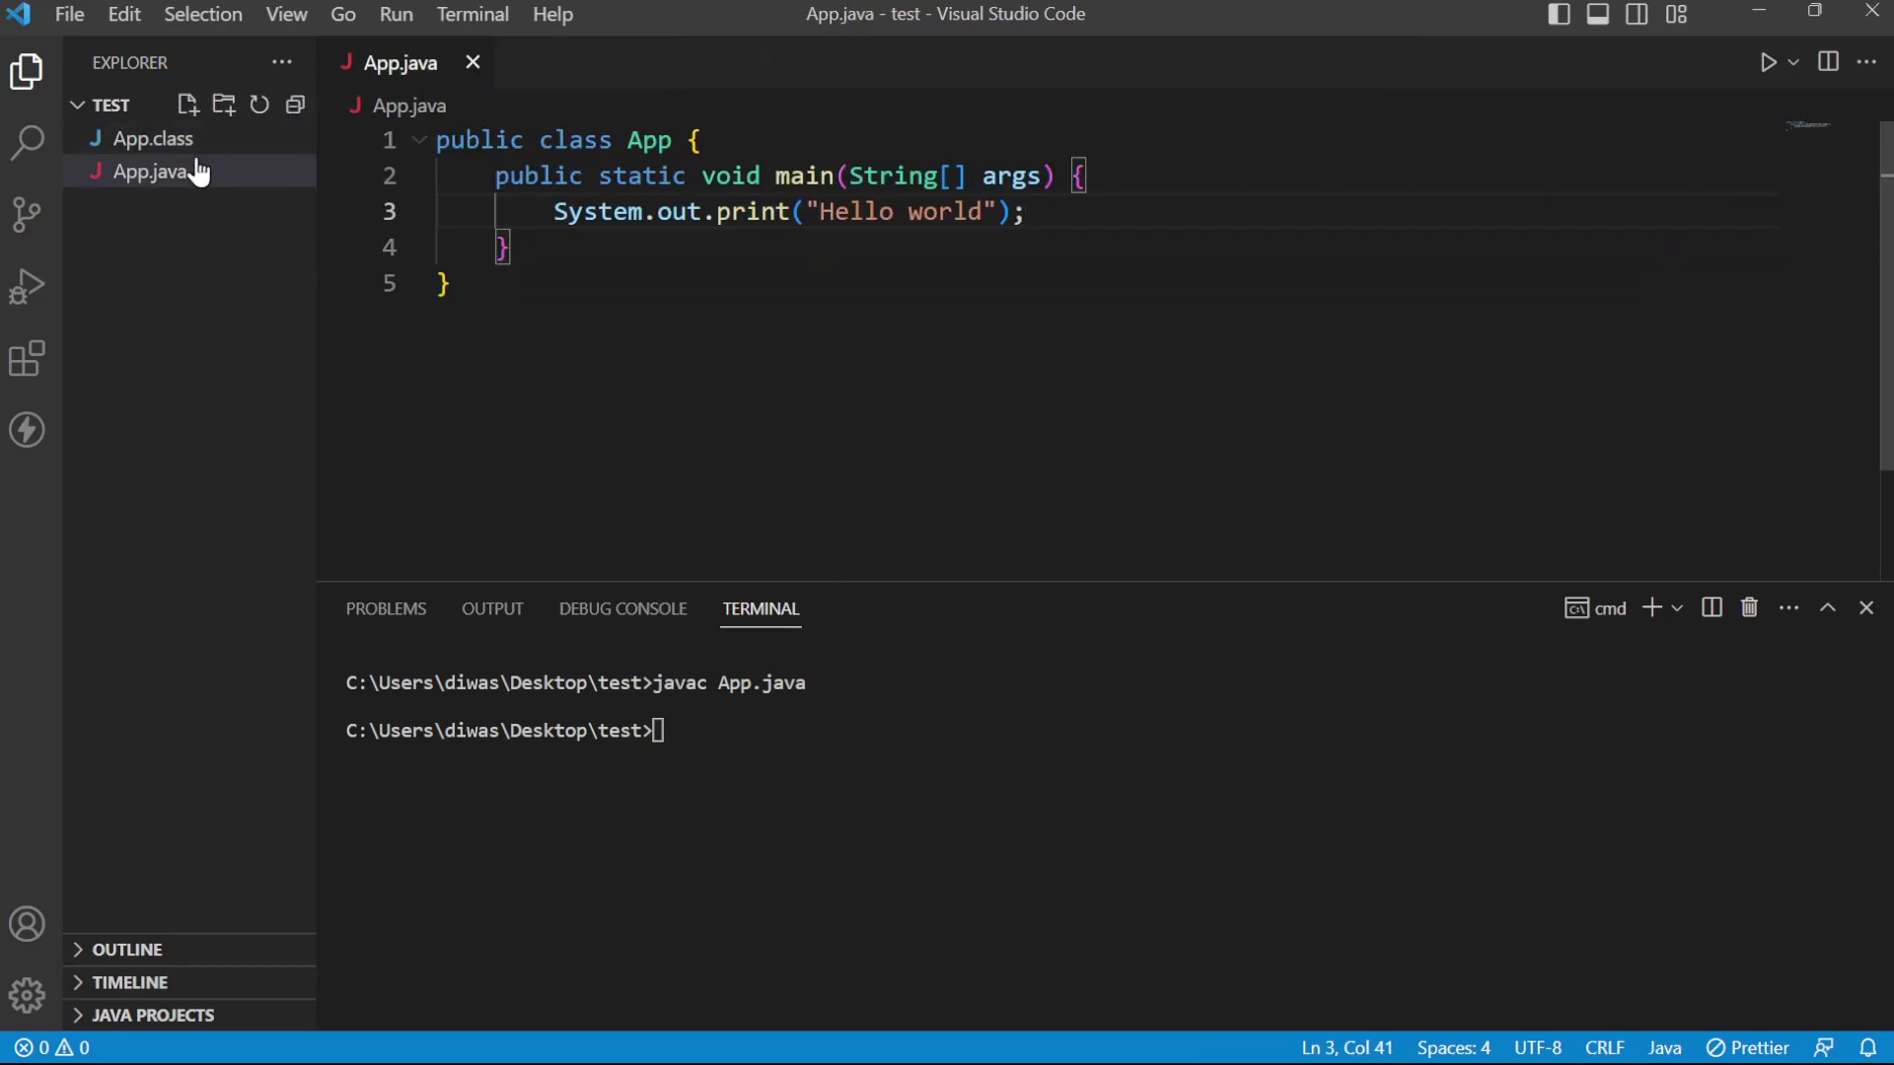
Reopen App.class for a quick preview, then switch back to App.java.
left_click(159, 142)
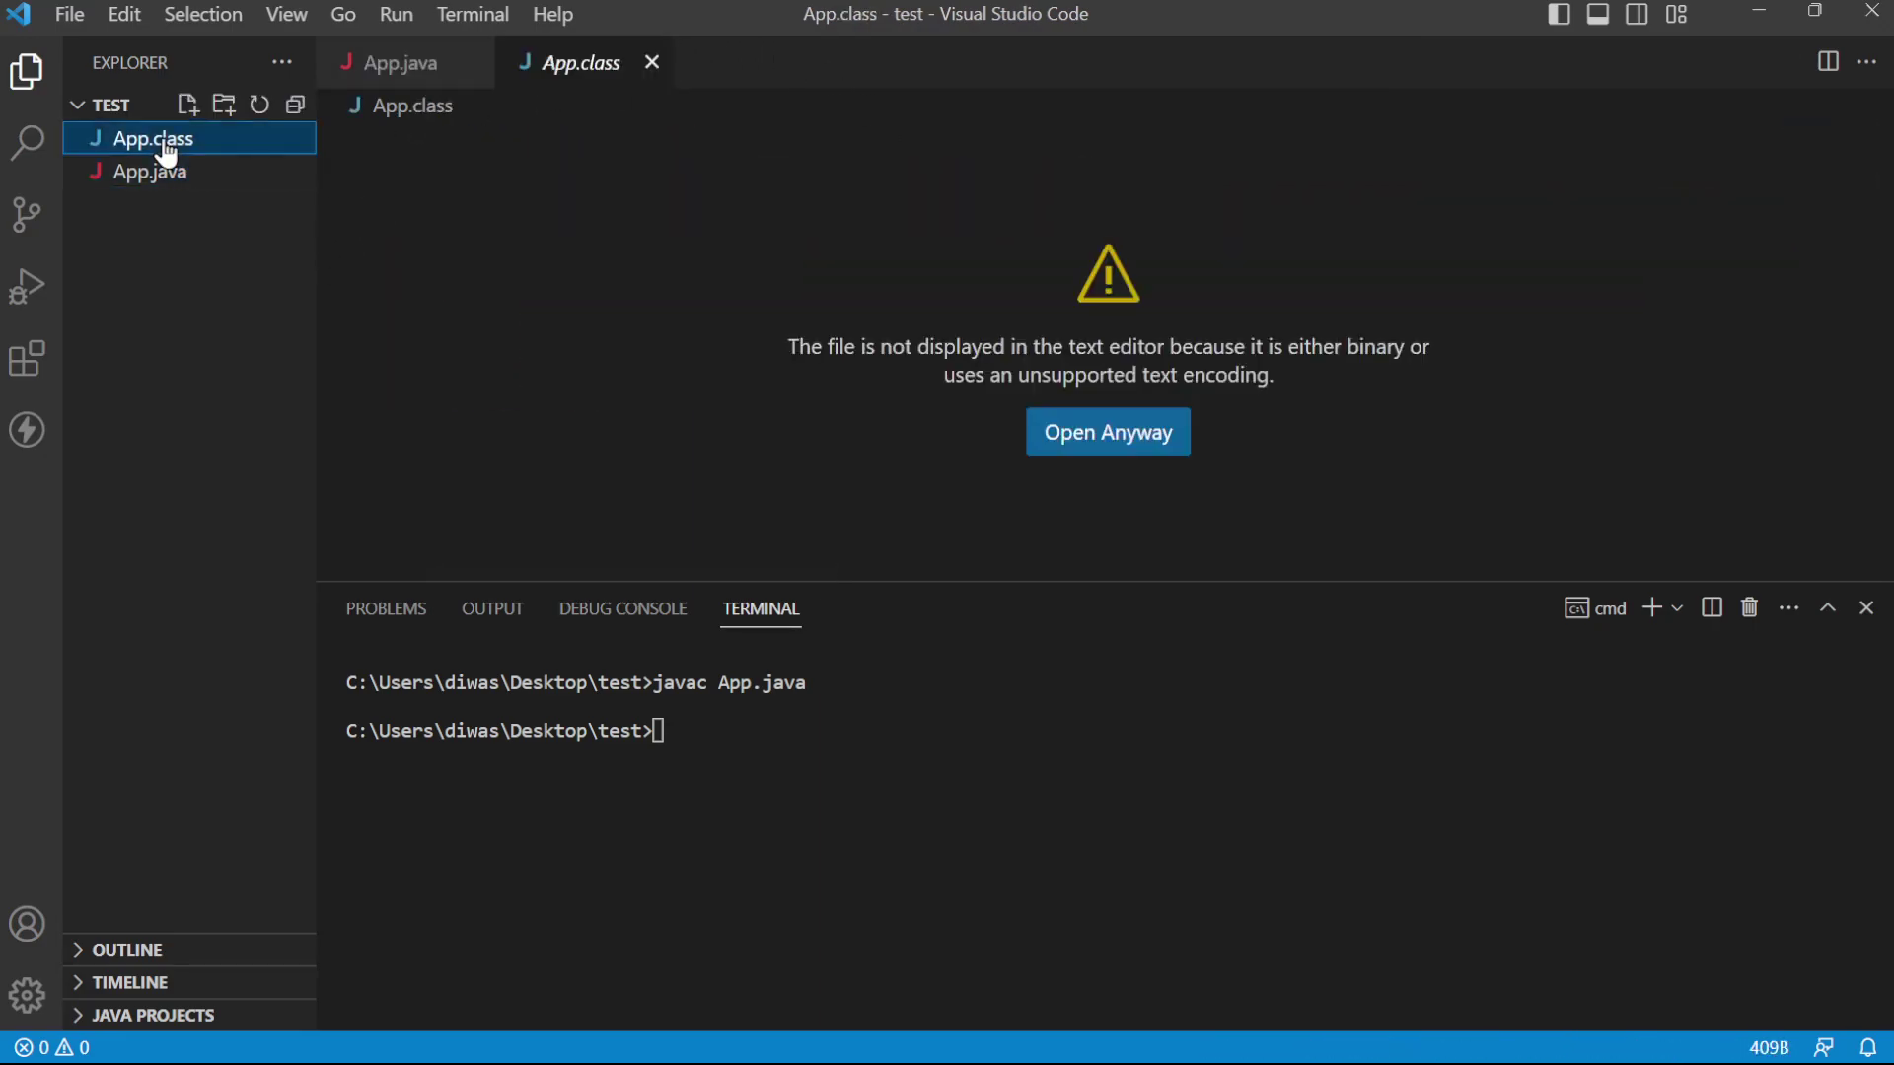
left_click(651, 63)
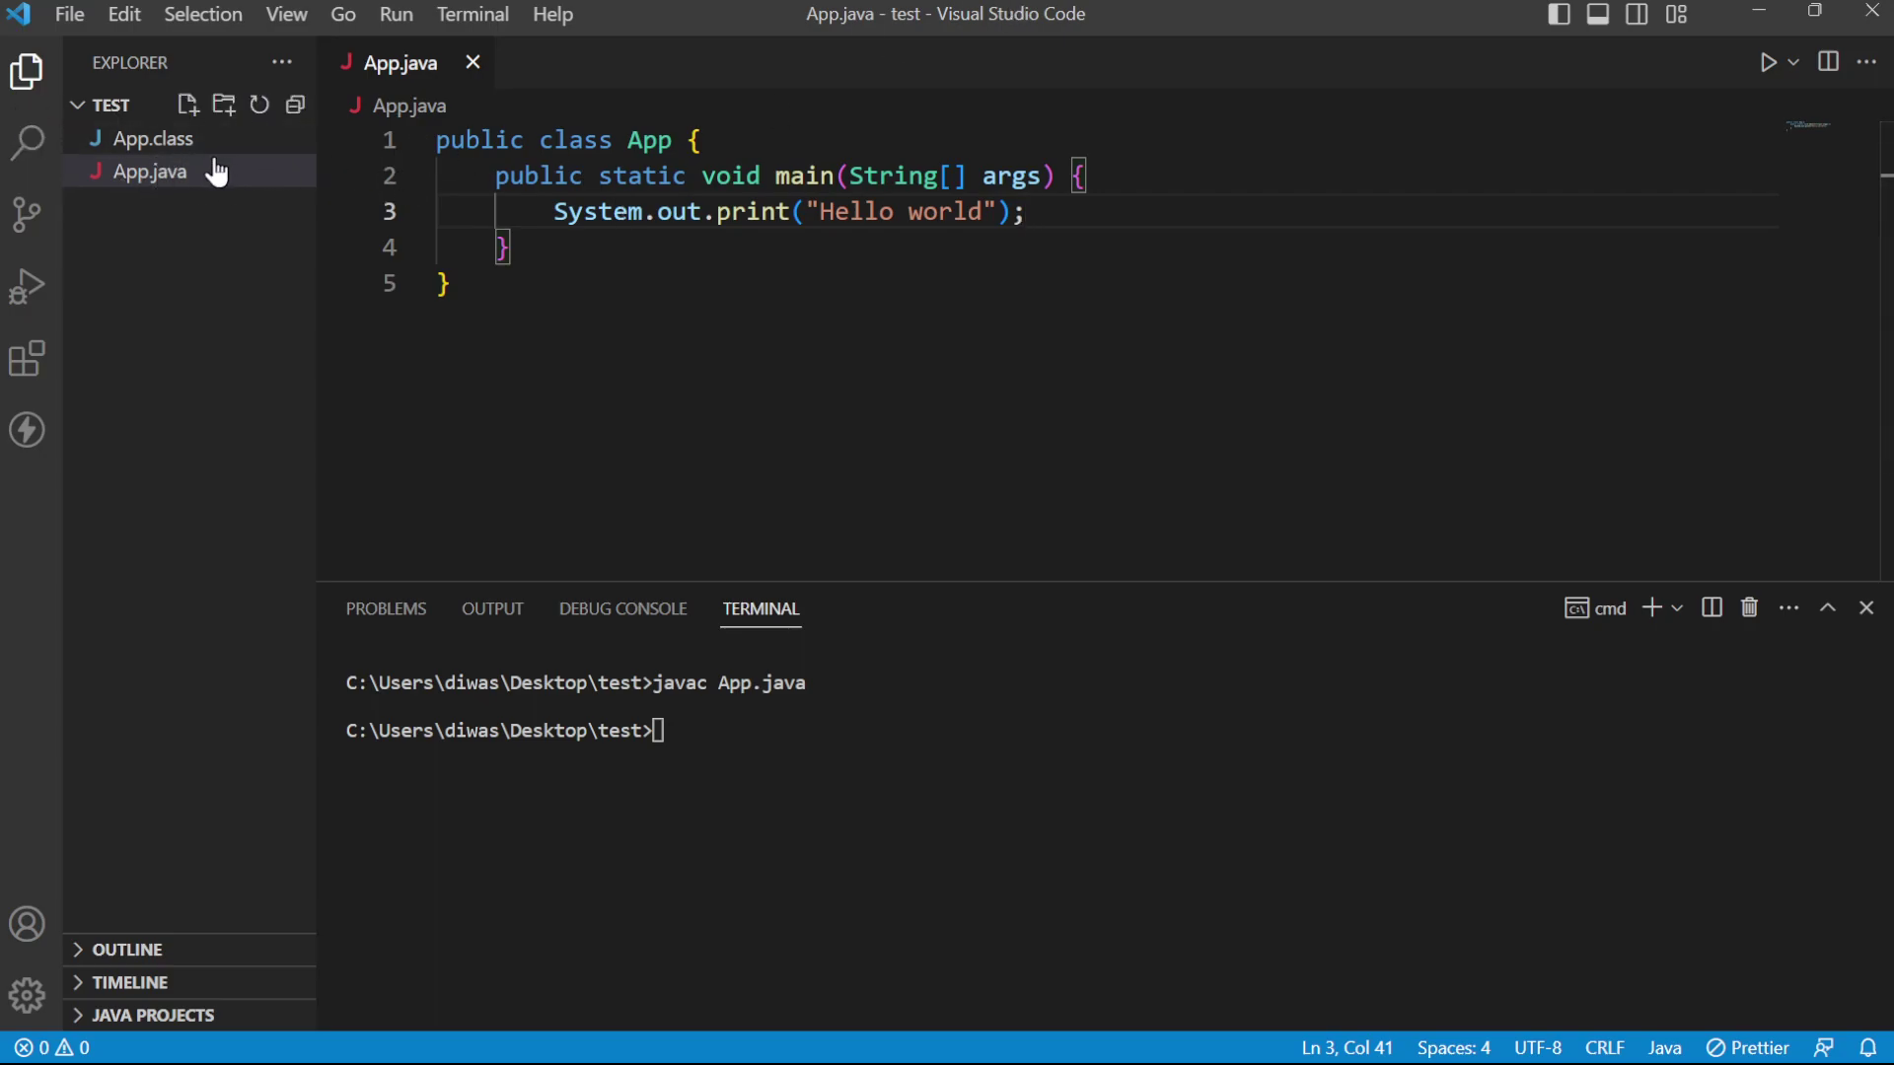
left_click(165, 142)
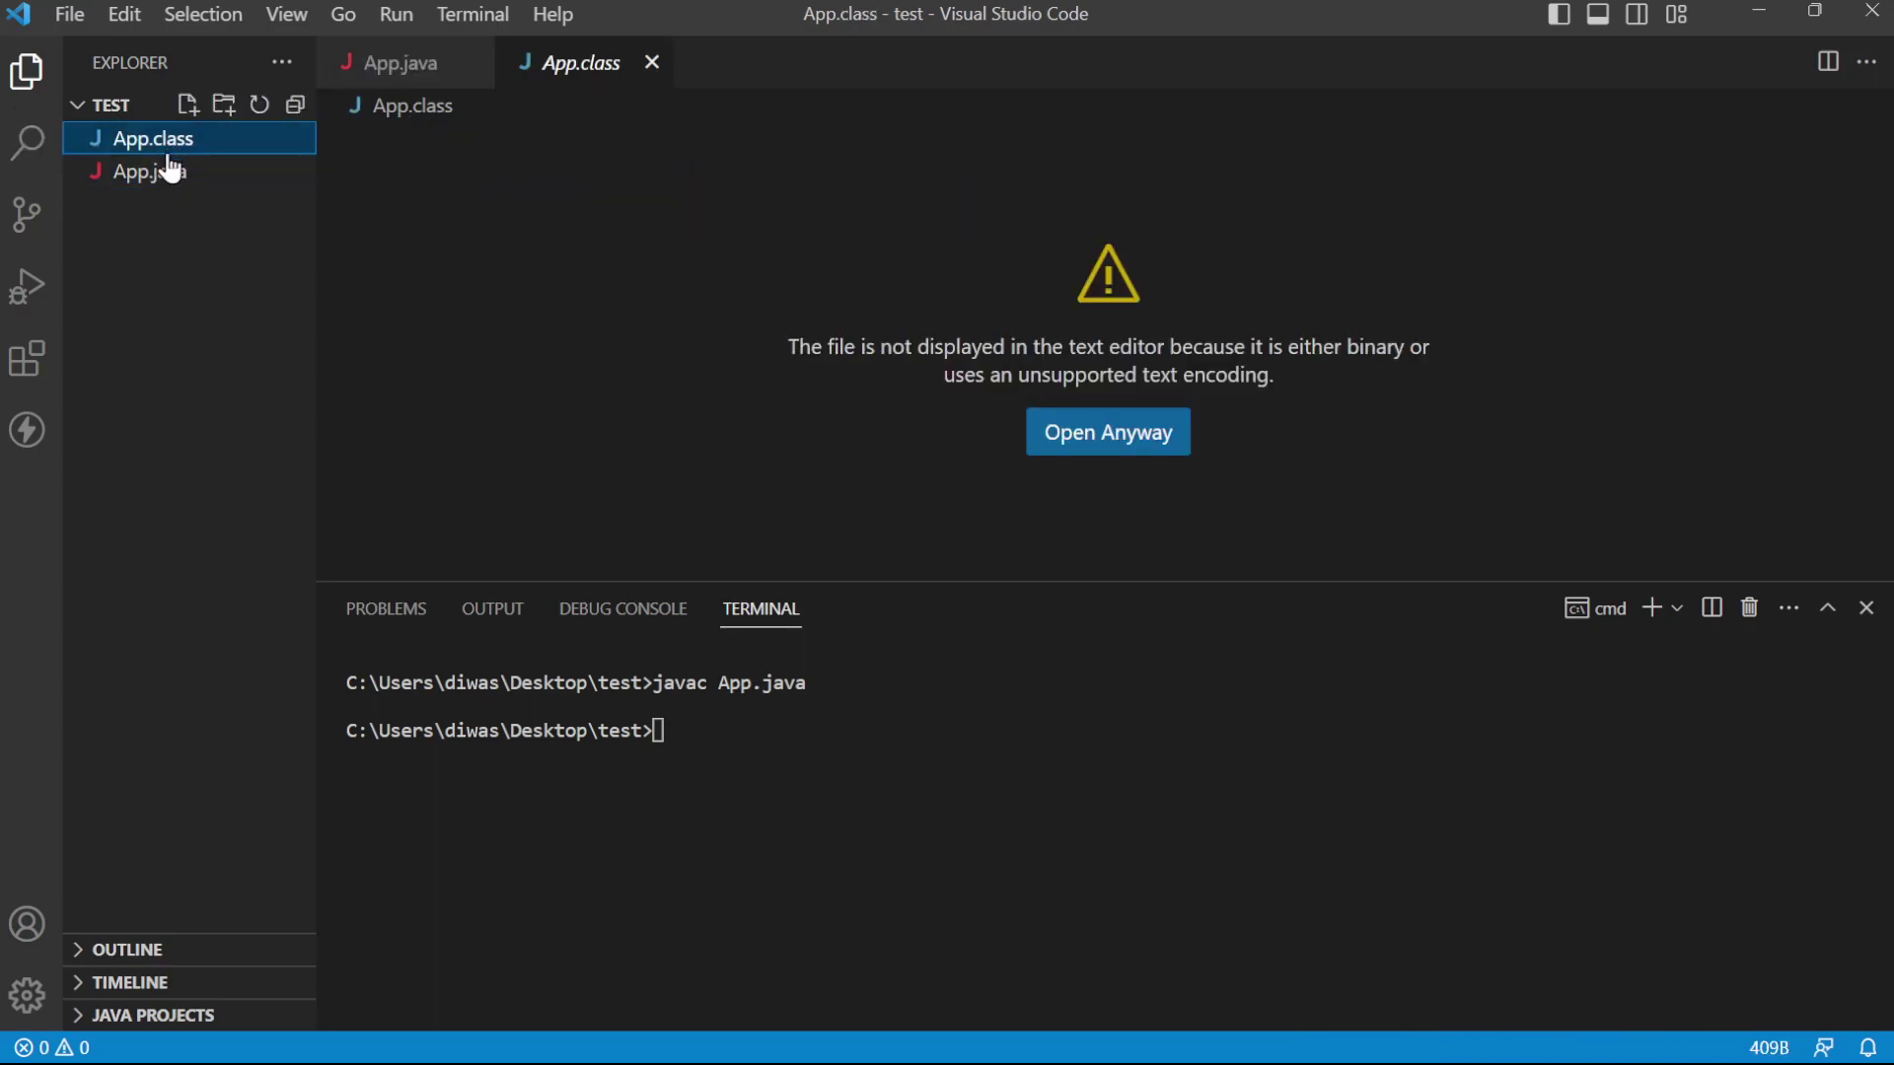
left_click(177, 173)
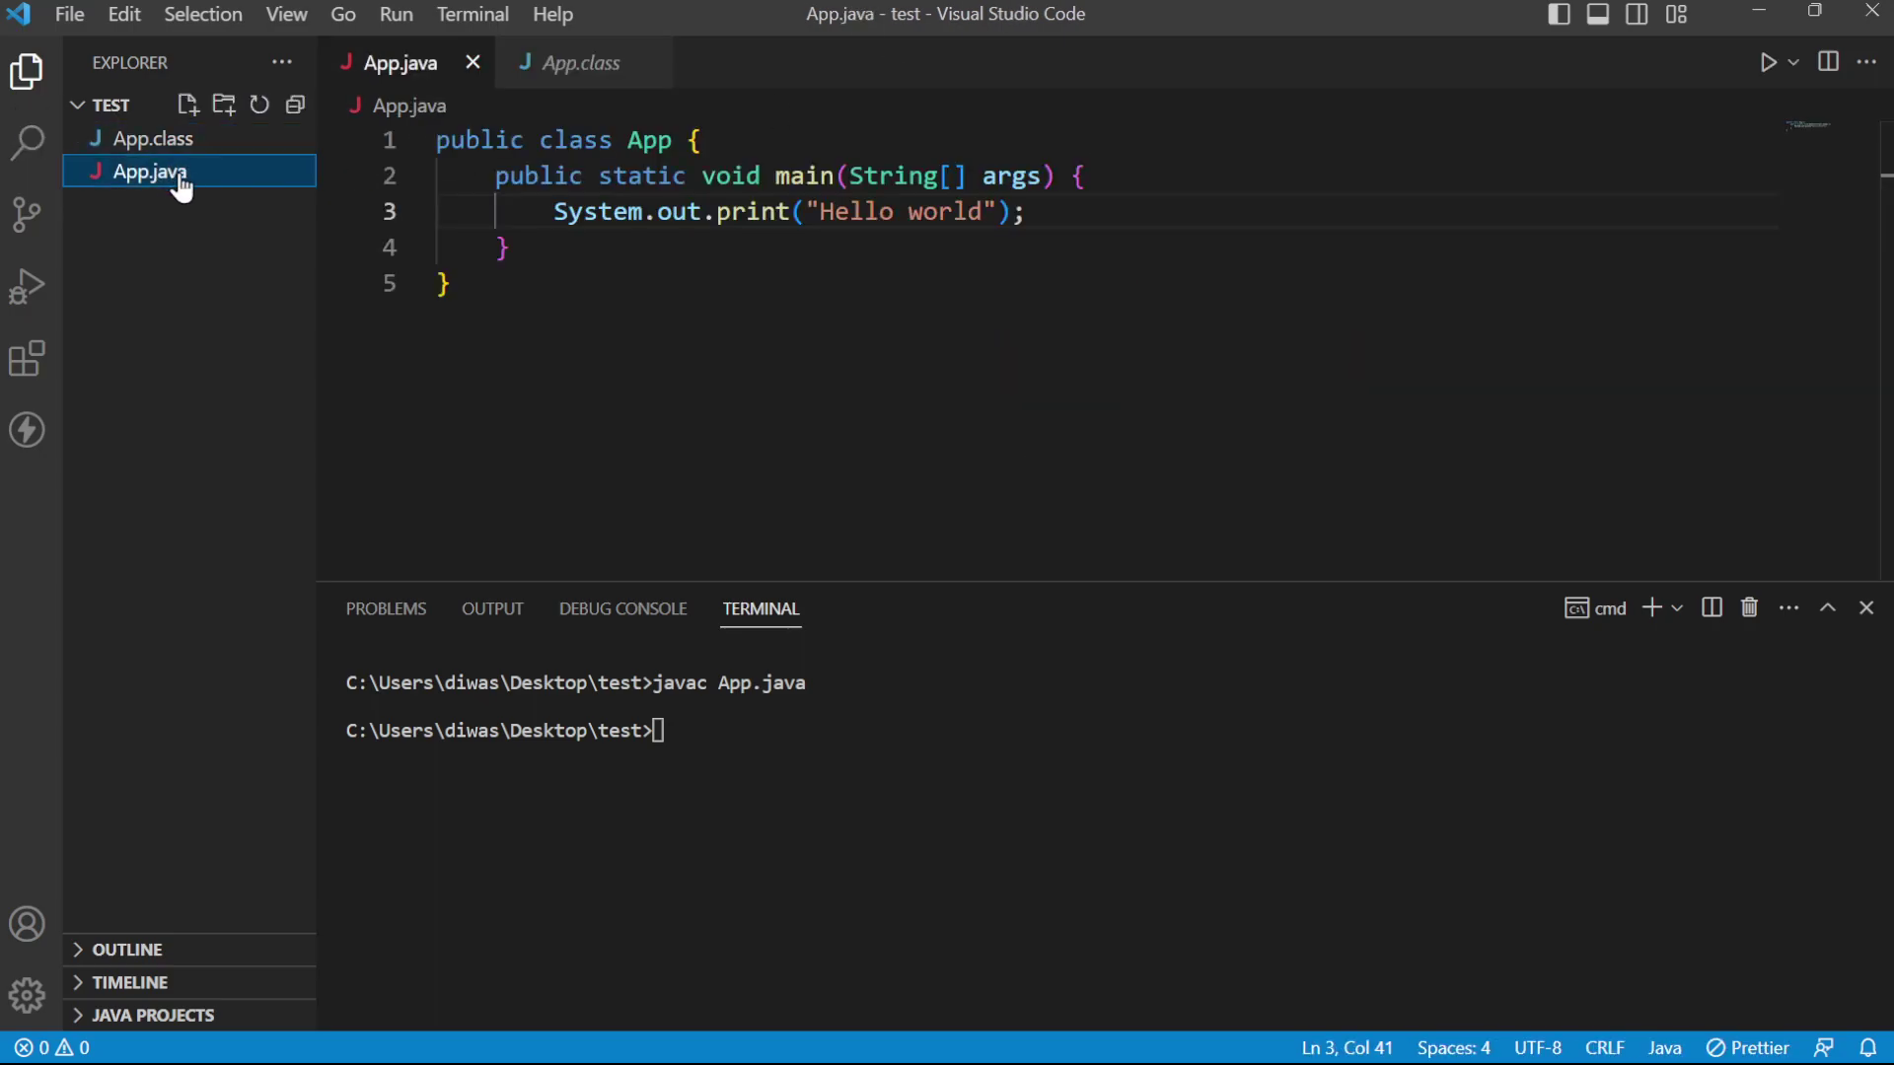
Run java App in the terminal after the earlier javac command, printing Hello world.
left_click(836, 763)
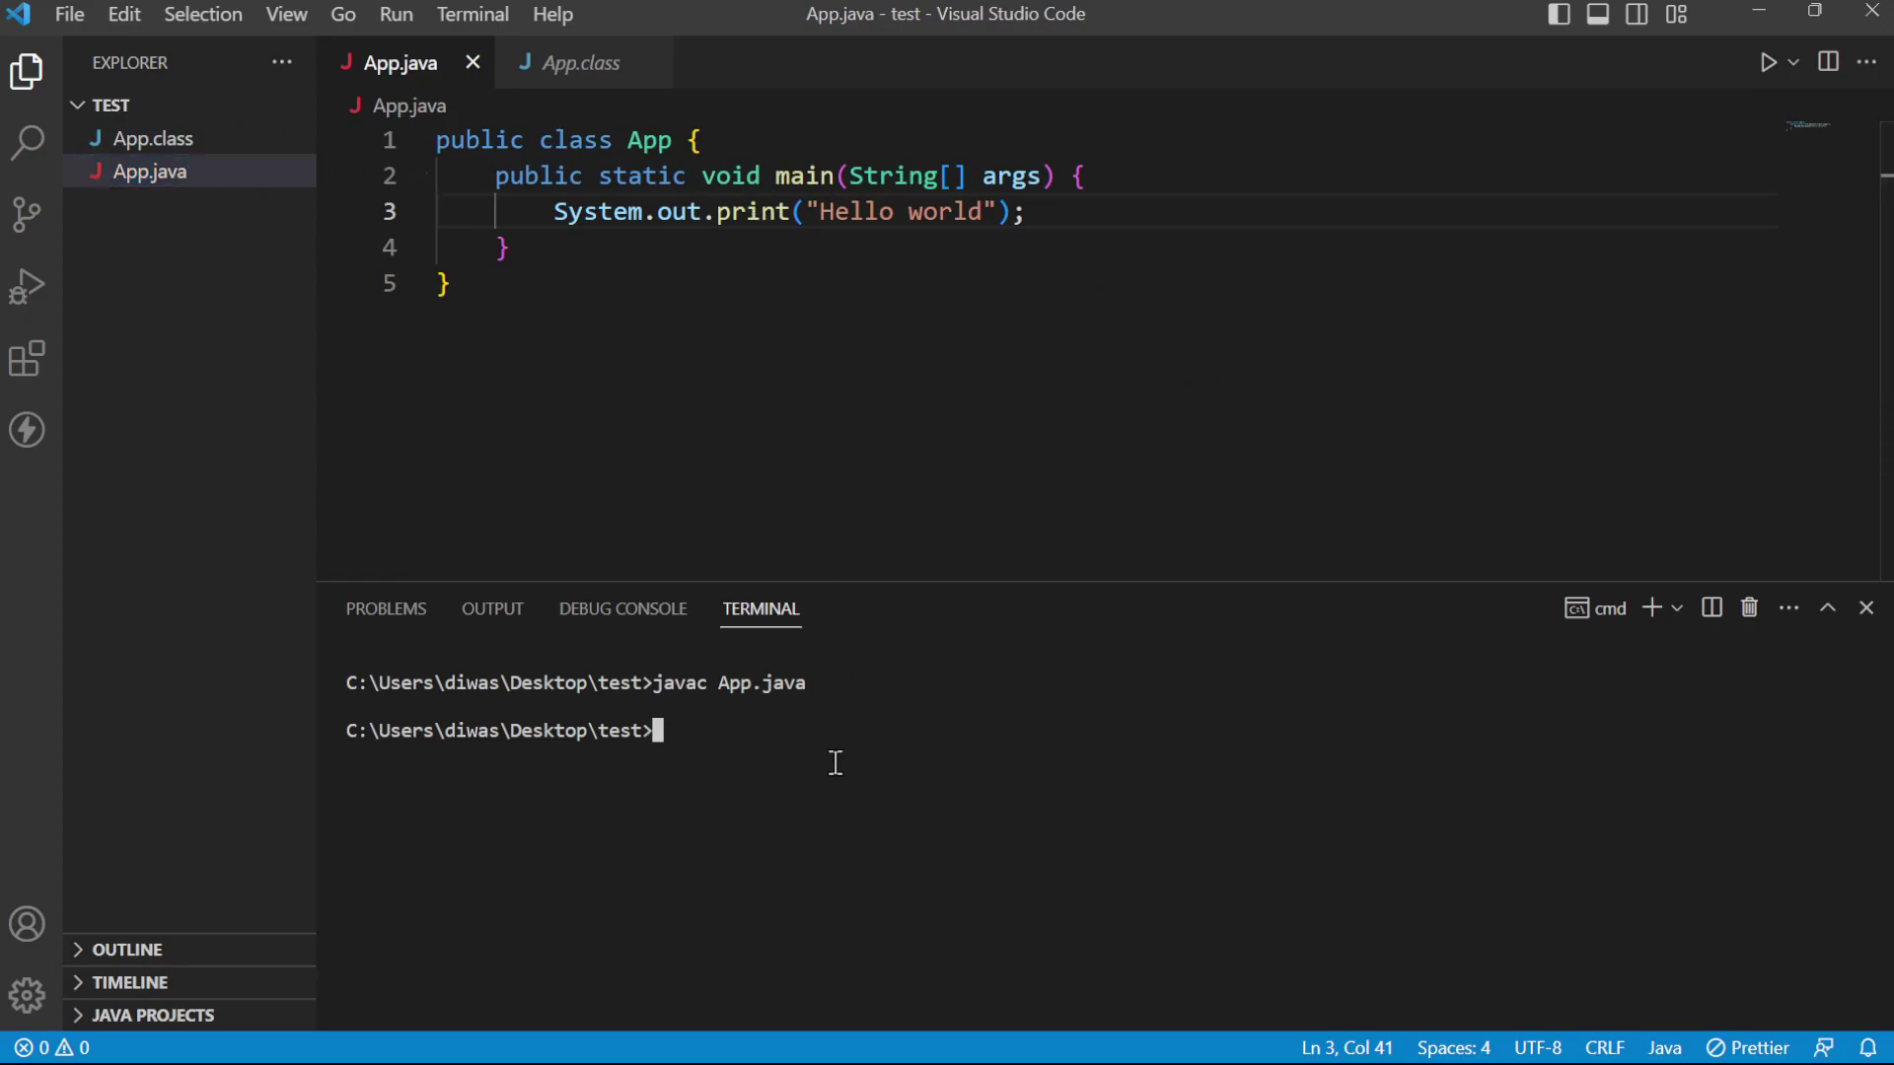
type("java ")
type("App")
left_click_drag(652, 683, 819, 681)
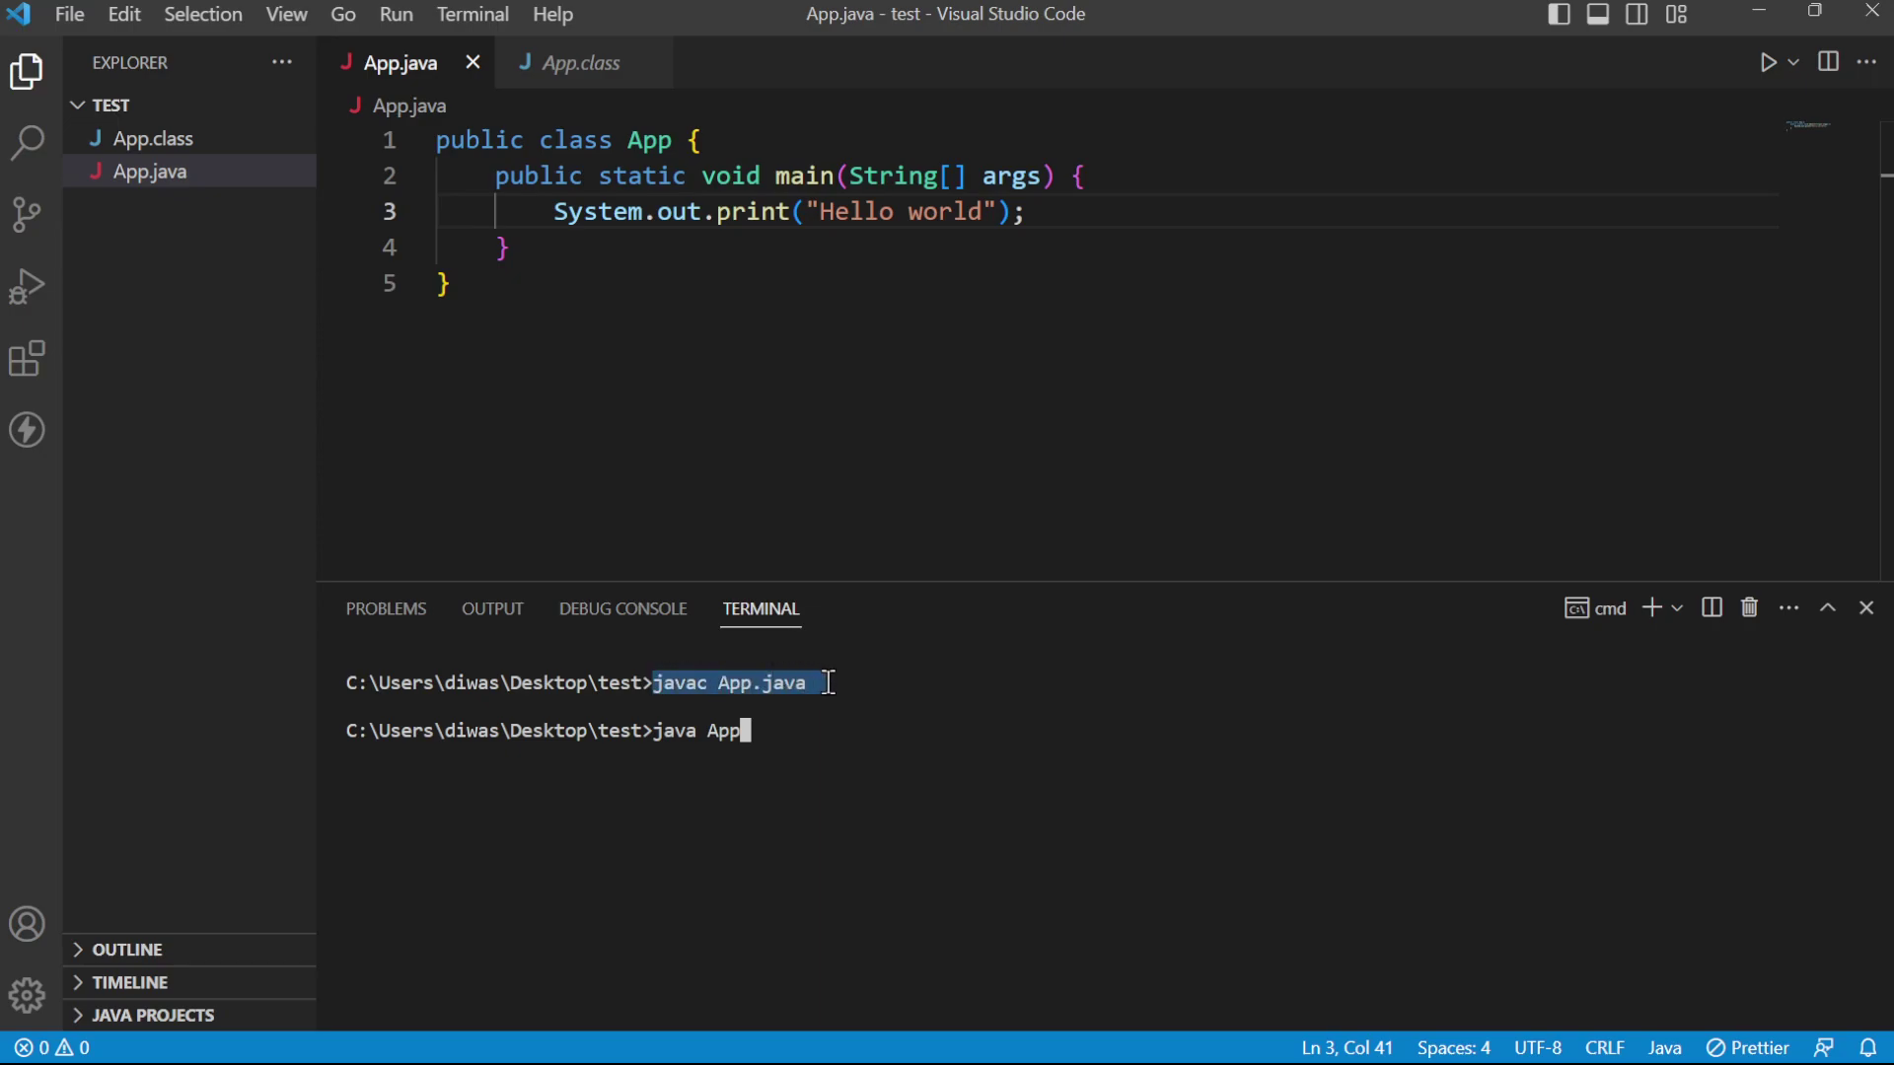
left_click(669, 736)
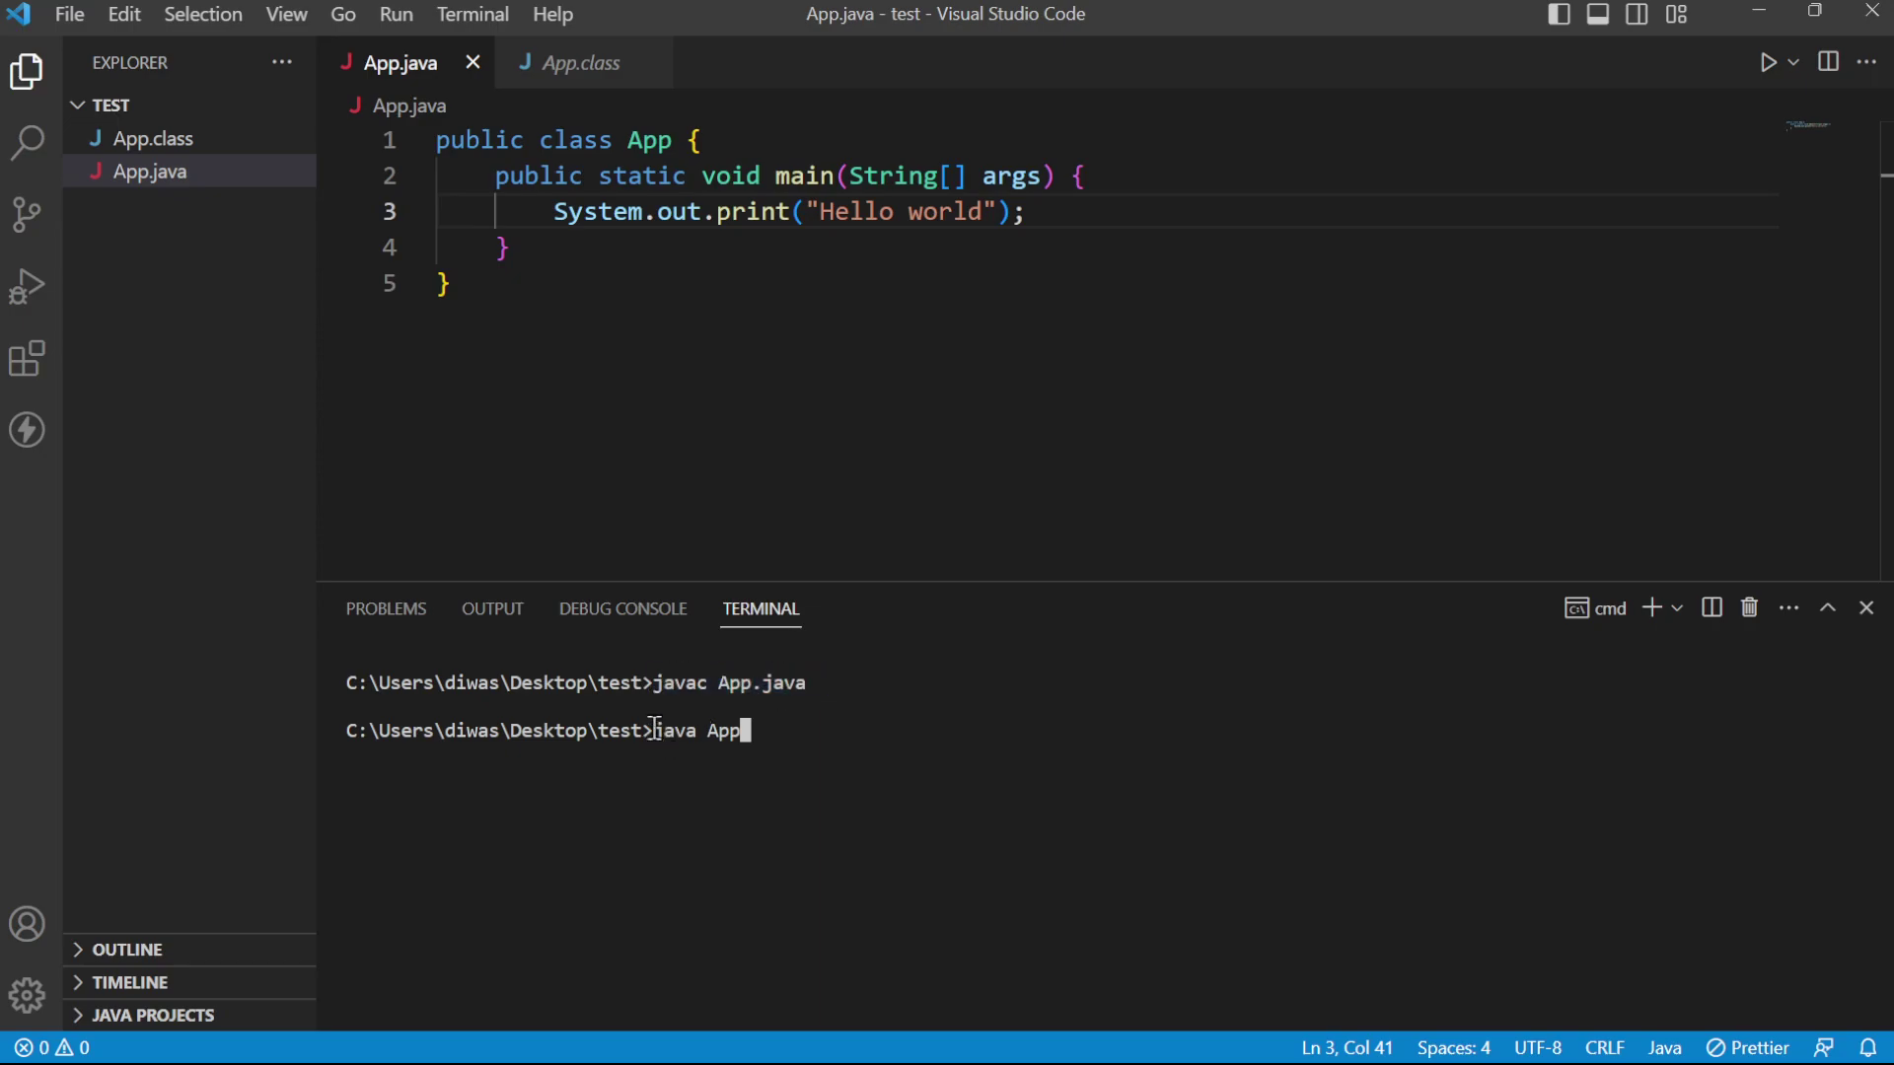
left_click_drag(652, 731, 760, 733)
left_click(792, 733)
key("Return")
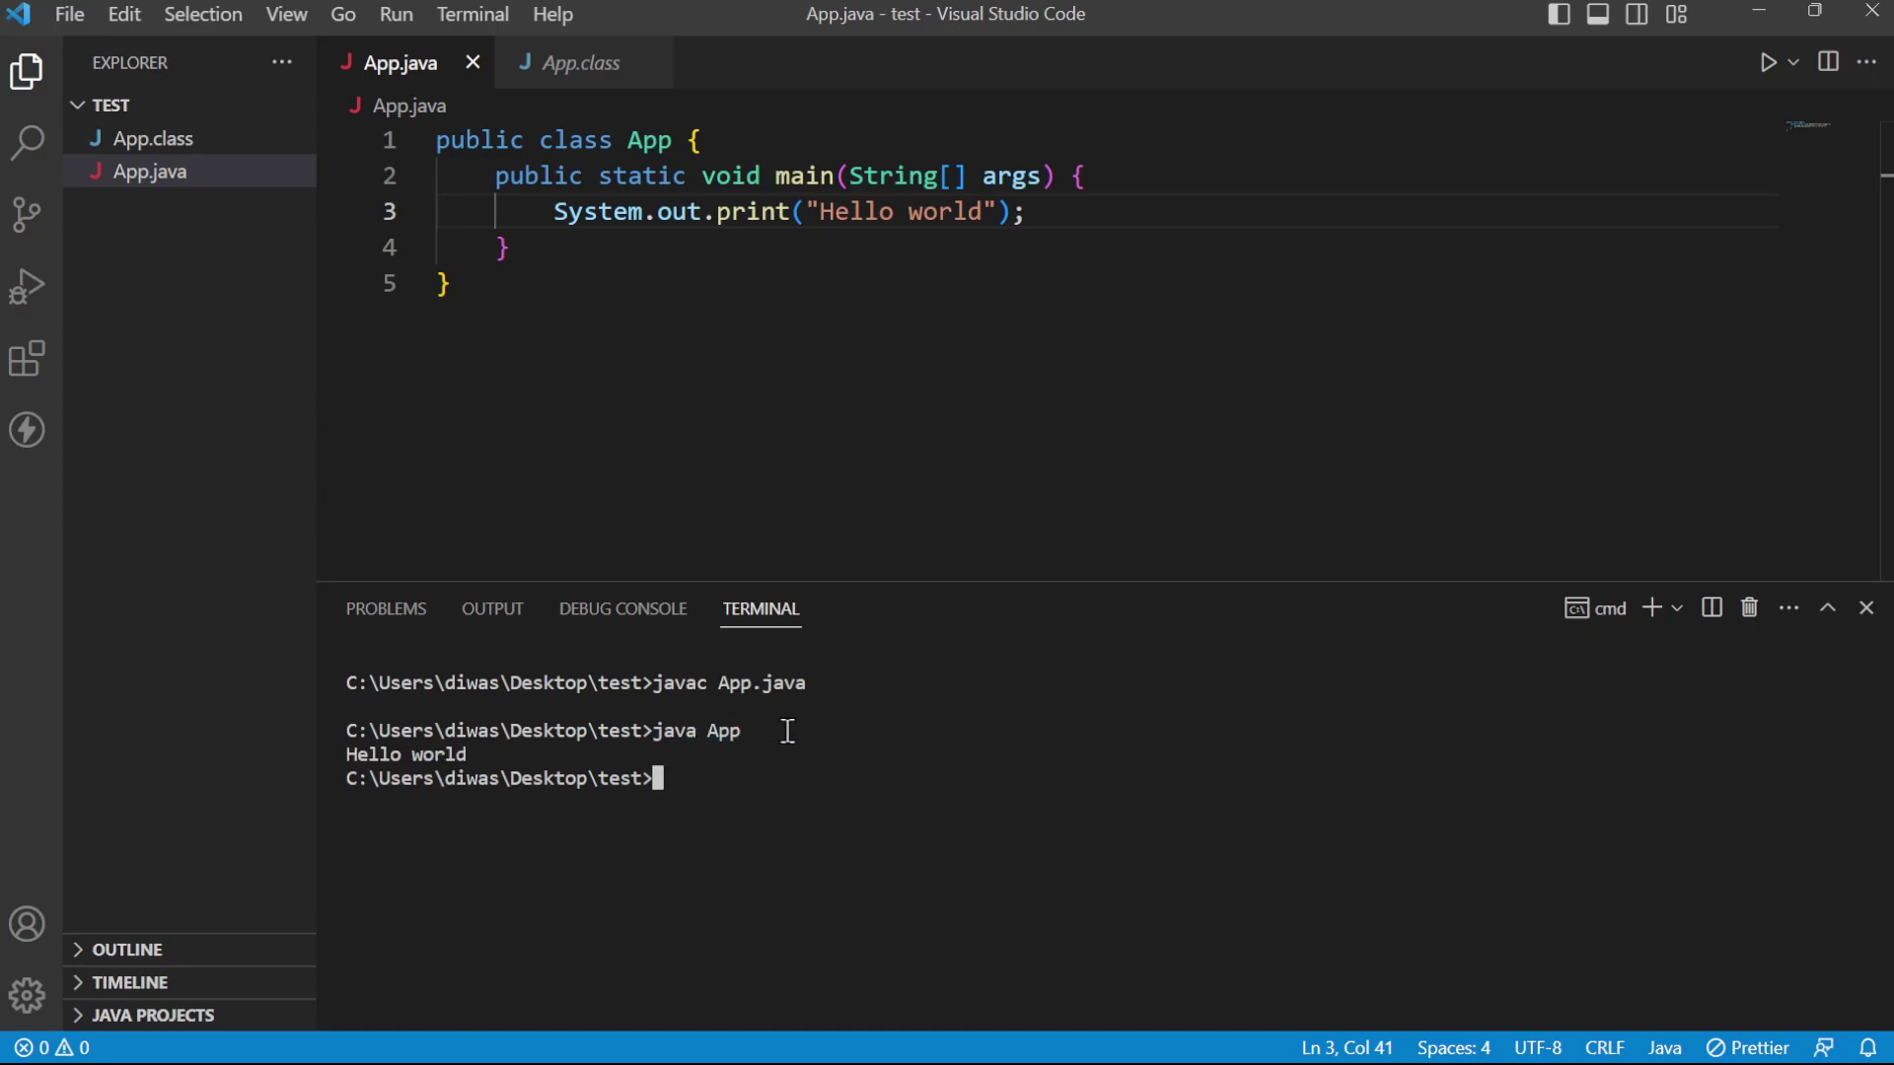